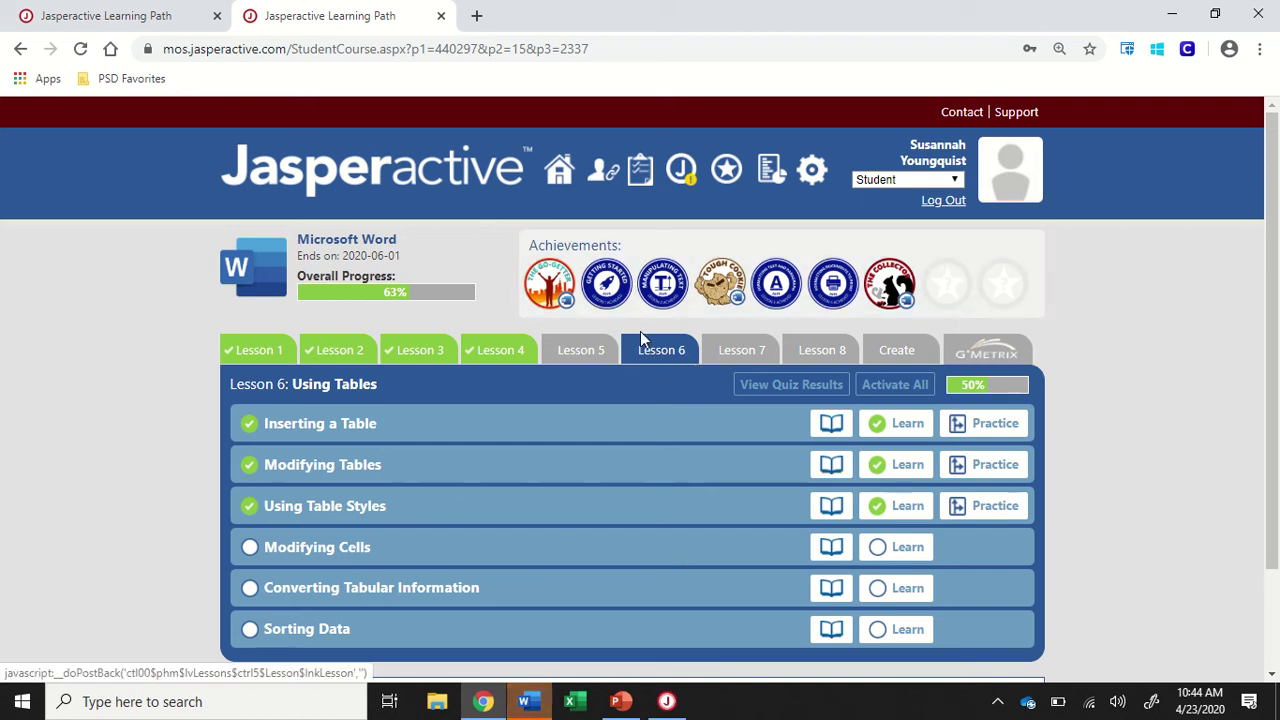
- Start the Modifying Cells lesson in Jasperactive and minimize Chrome to reveal Word
{"action": "left_click", "coordinate": [362, 546]}
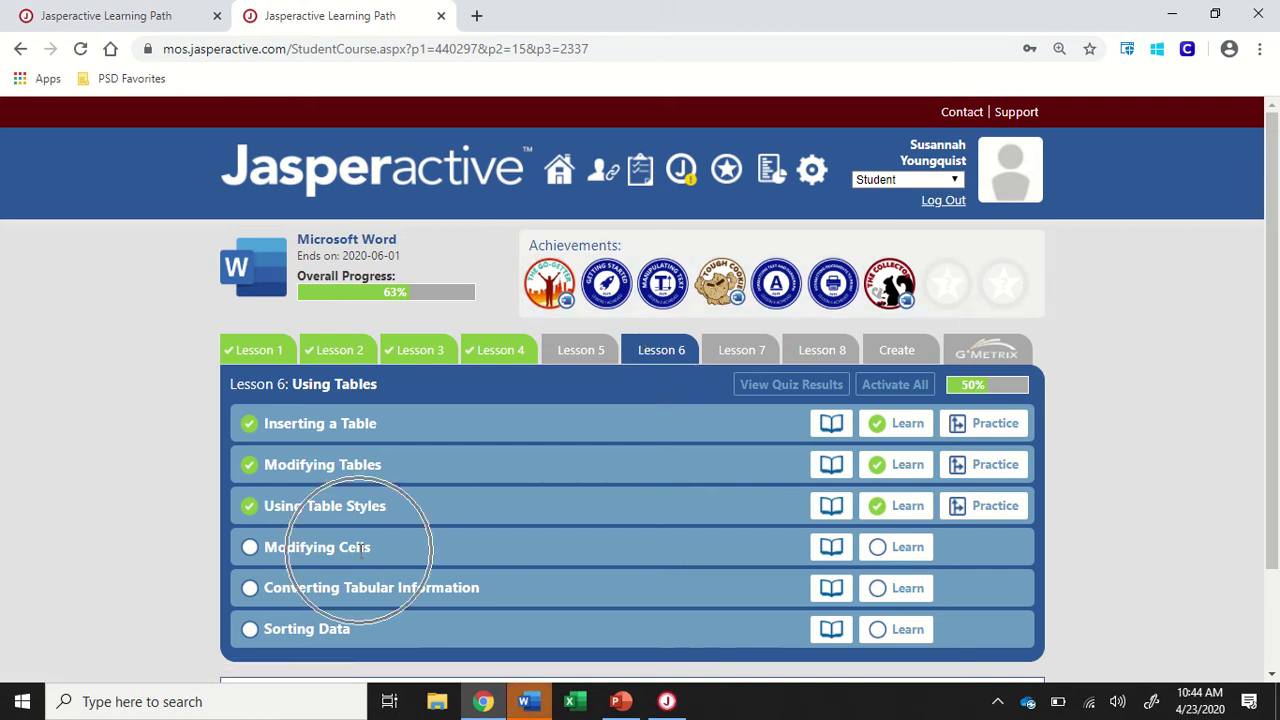
{"action": "left_click", "coordinate": [360, 549]}
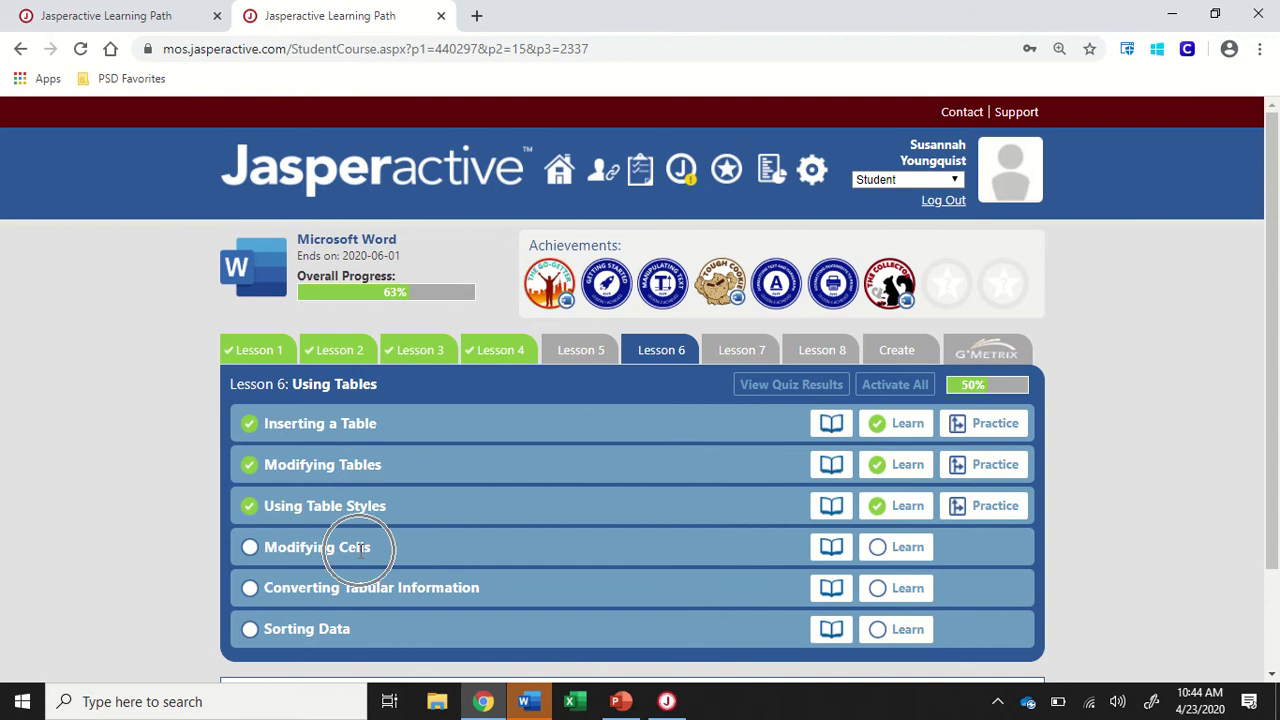
{"action": "left_click", "coordinate": [1170, 12]}
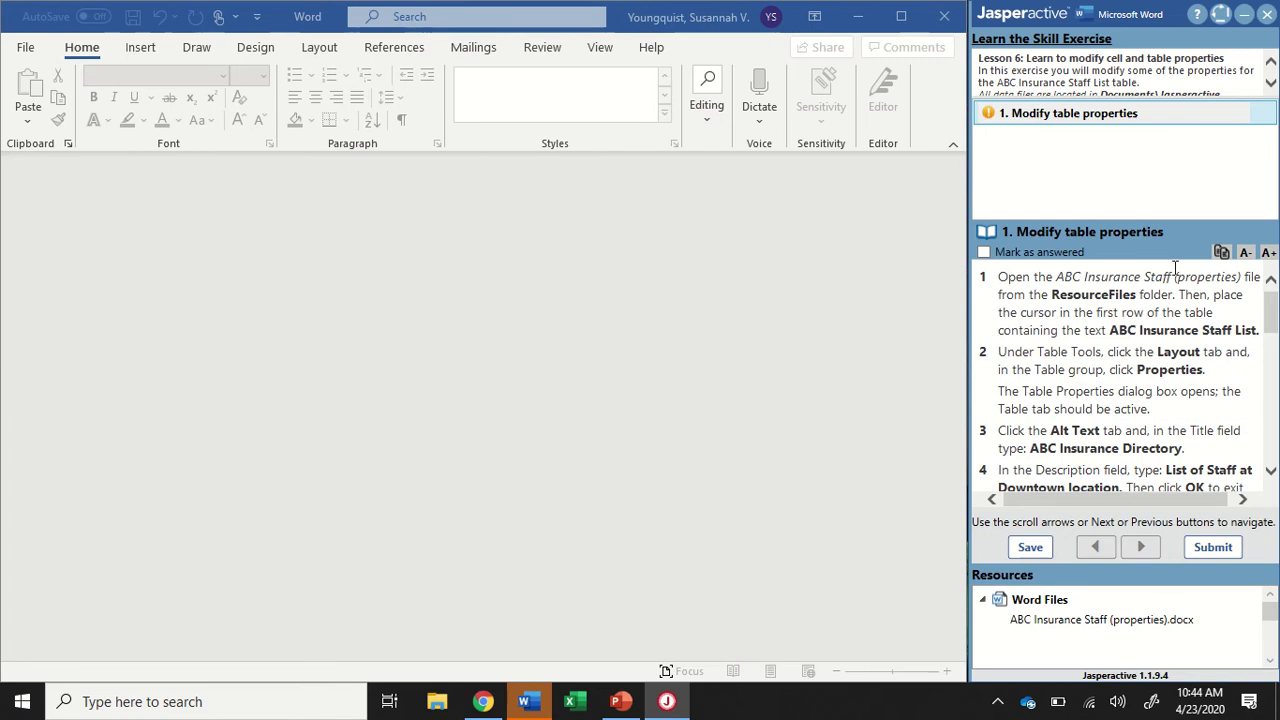
- Open ABC Insurance Staff (properties).docx from Resources and place the cursor in the table's title row
{"action": "double_click", "coordinate": [1062, 622]}
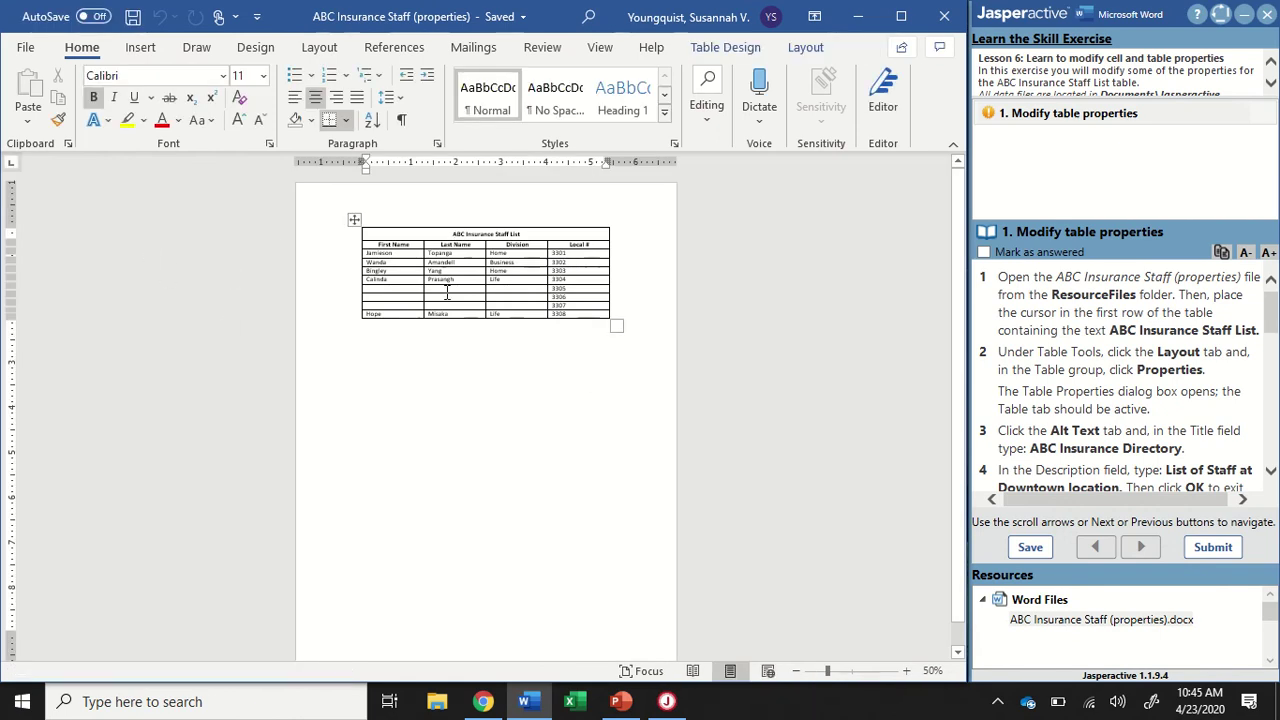
{"action": "scroll", "coordinate": [443, 289], "scroll_direction": "up", "scroll_amount": 9}
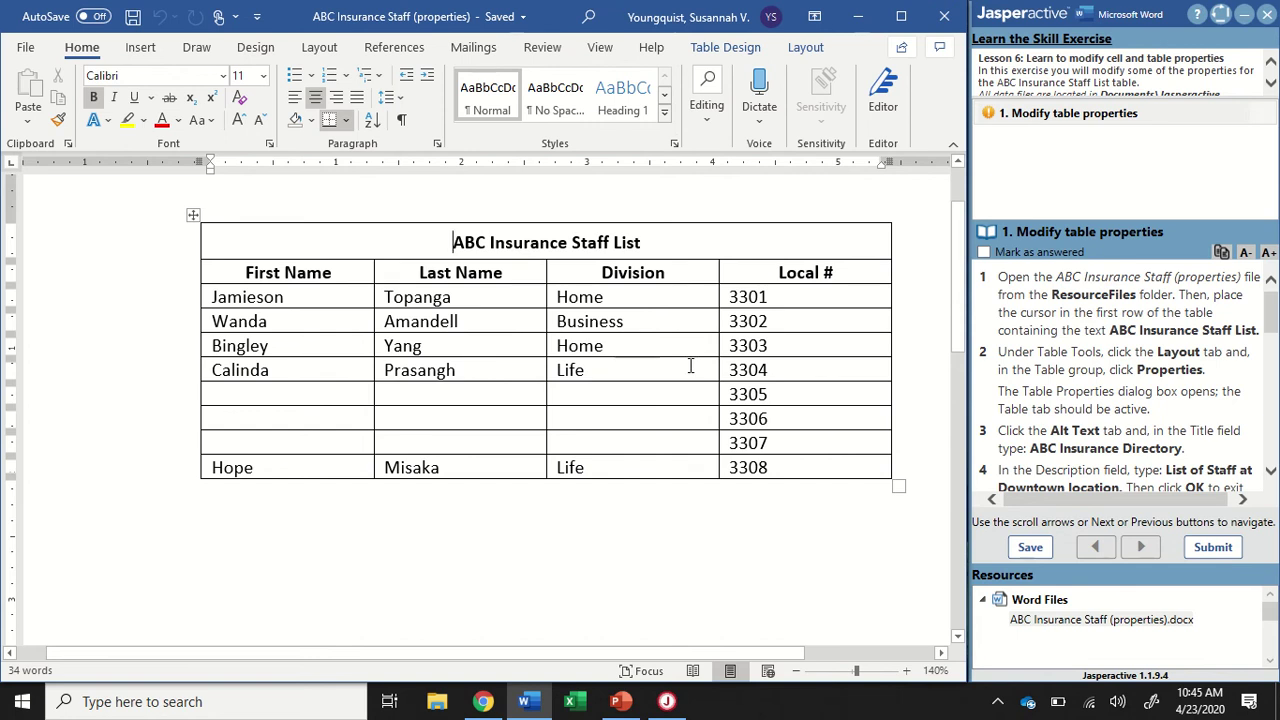
{"action": "left_click", "coordinate": [453, 243]}
- Open the Table Properties dialog for the ABC Insurance Staff List table from Table Tools Layout
{"action": "left_click", "coordinate": [806, 48]}
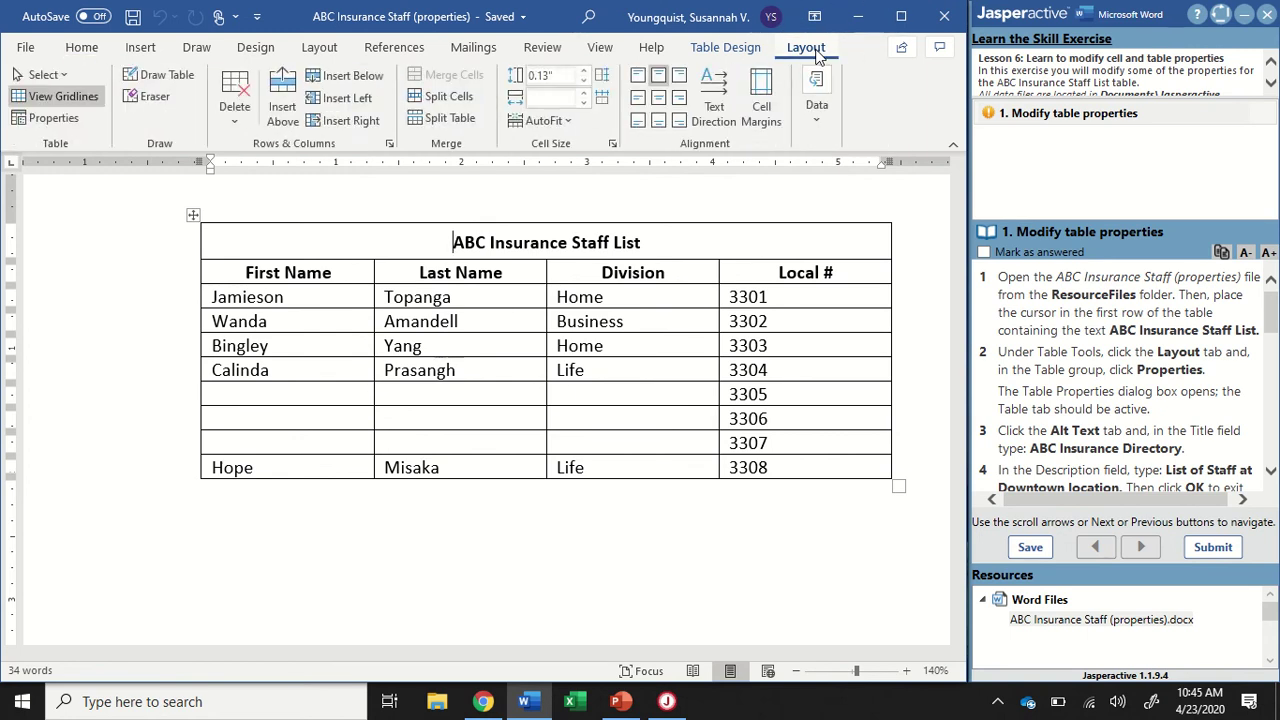
{"action": "left_click", "coordinate": [68, 120]}
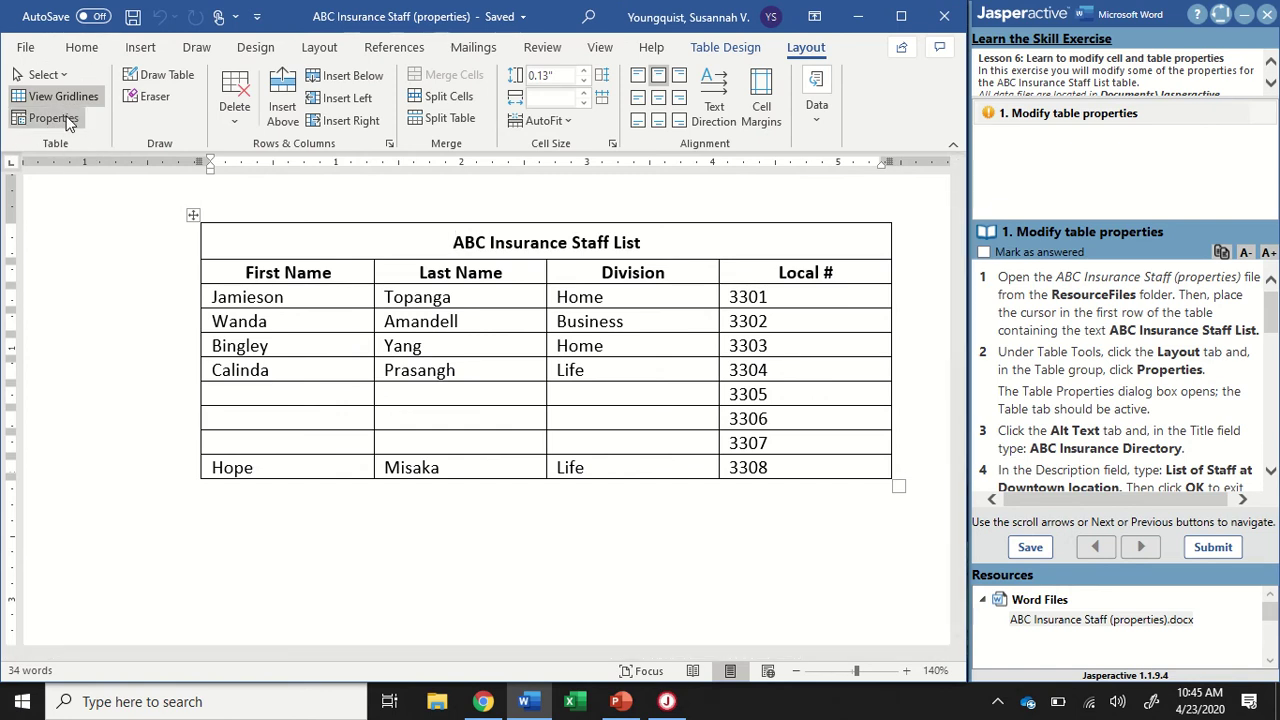
{"action": "left_click", "coordinate": [68, 120]}
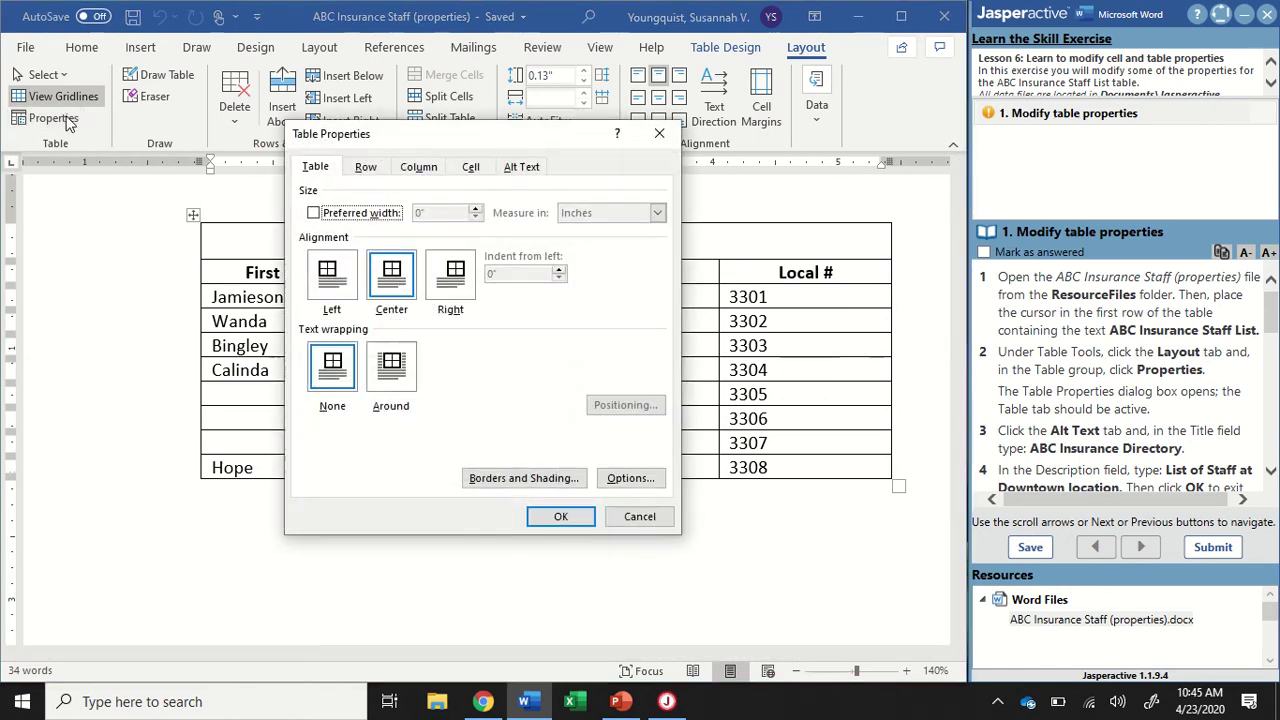
- On the Alt Text tab, enter the title 'ABC Insurance Directory'
{"action": "left_click", "coordinate": [322, 171]}
{"action": "left_click", "coordinate": [322, 178]}
{"action": "left_click", "coordinate": [322, 176]}
{"action": "left_click", "coordinate": [320, 172]}
{"action": "left_click", "coordinate": [523, 168]}
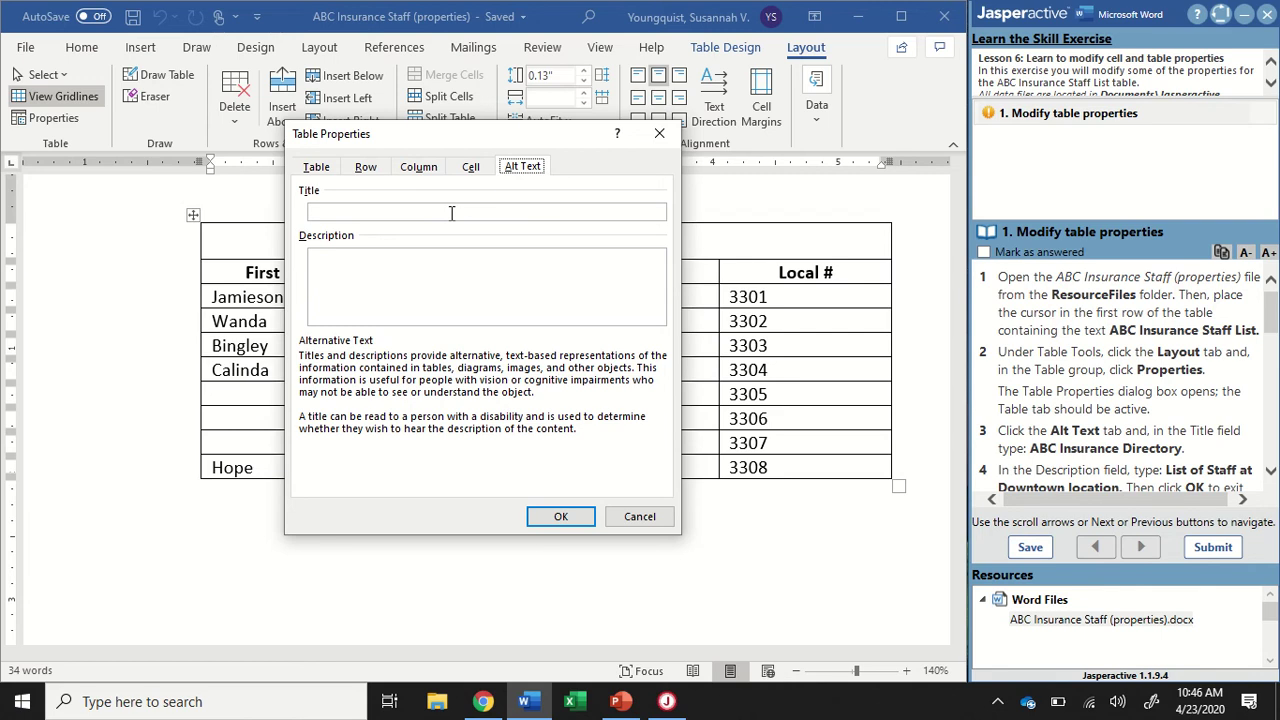
{"action": "left_click", "coordinate": [451, 213]}
{"action": "type", "text": "ABC Insurance Directory"}
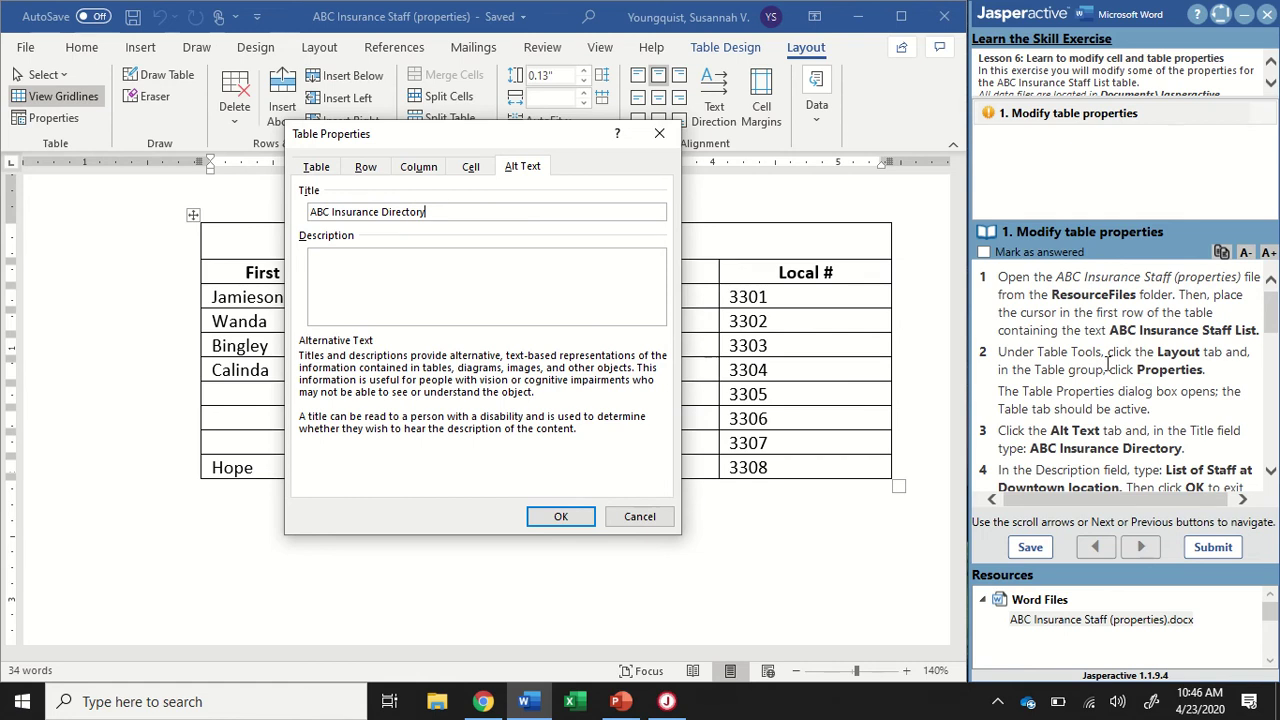
- Add the description 'List of staff at Downtown location' and confirm with OK
{"action": "scroll", "coordinate": [1107, 365], "scroll_direction": "down", "scroll_amount": 2}
{"action": "scroll", "coordinate": [1107, 365], "scroll_direction": "down", "scroll_amount": 1}
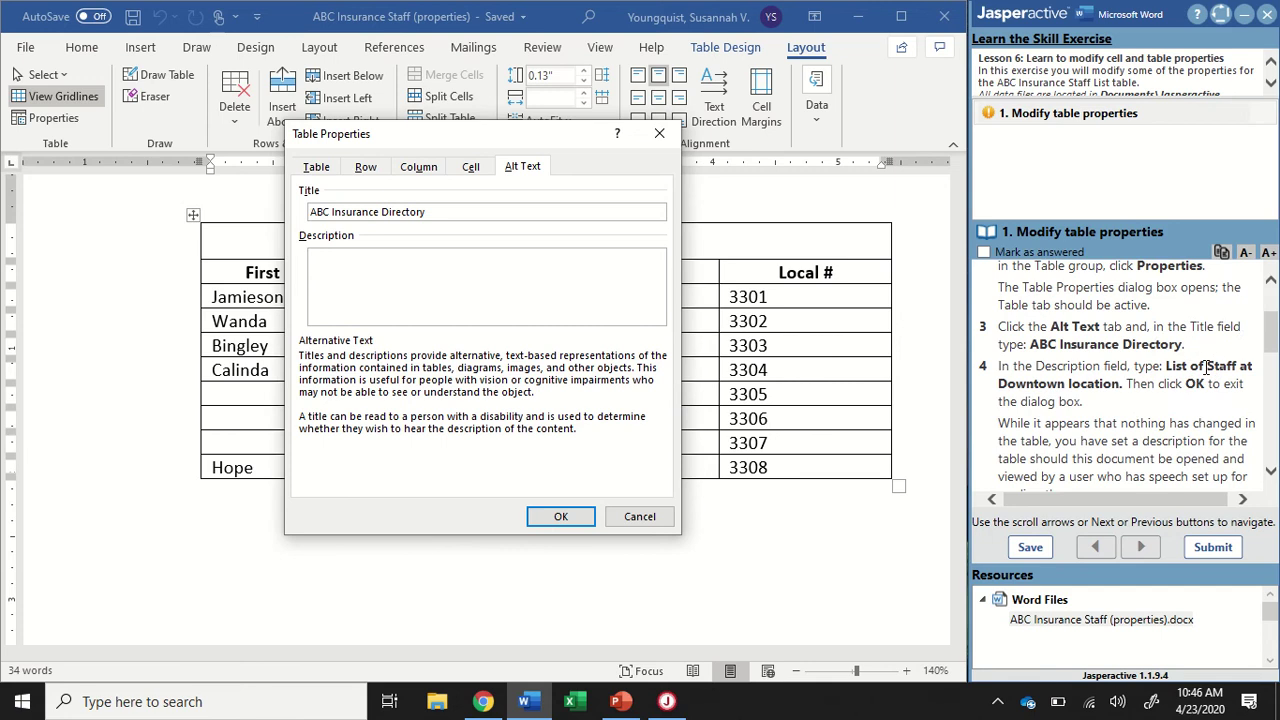
{"action": "type", "text": "List of staff at downtown location"}
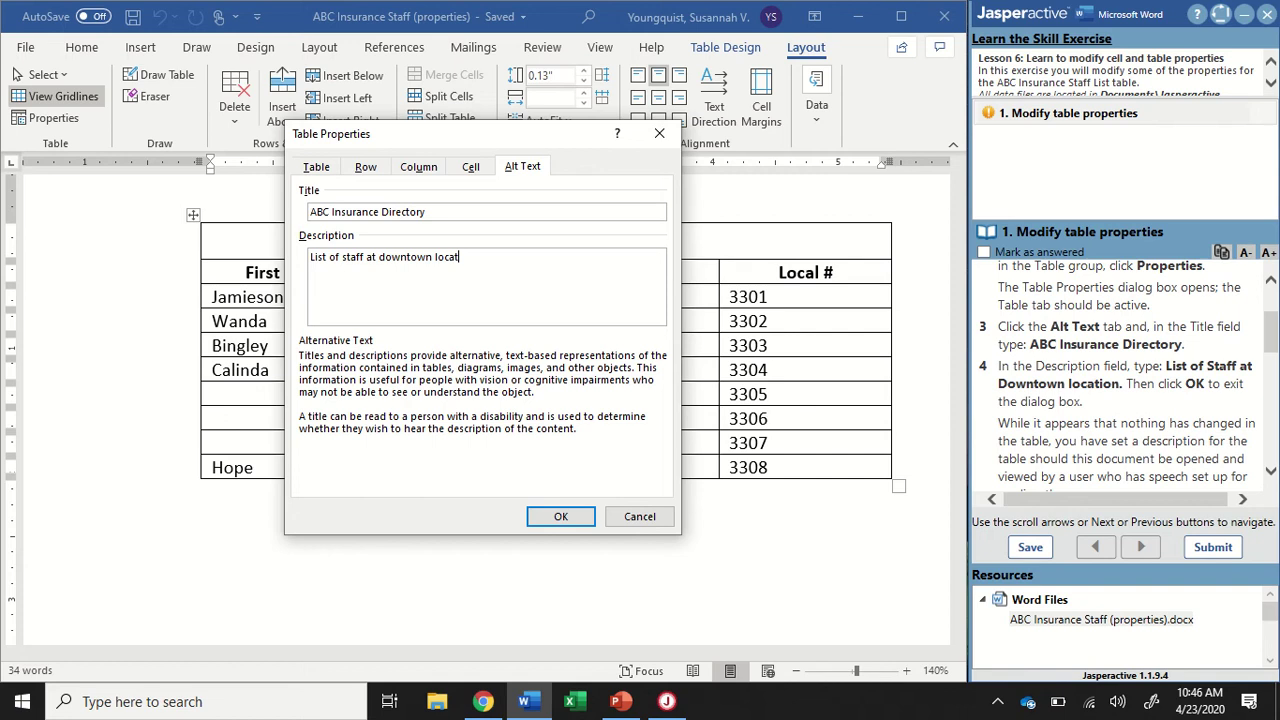
{"action": "left_click", "coordinate": [1001, 390]}
{"action": "type", "text": "D"}
{"action": "scroll", "coordinate": [1118, 383], "scroll_direction": "down", "scroll_amount": 2}
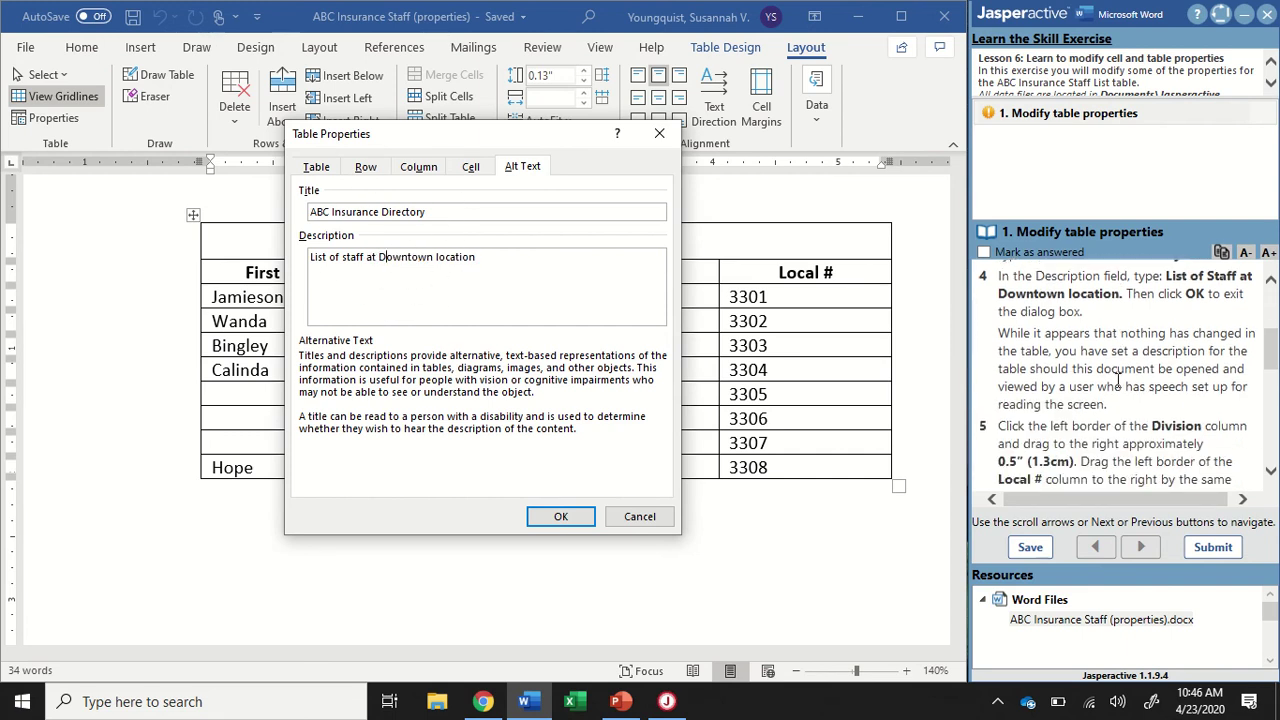
{"action": "left_click", "coordinate": [557, 520]}
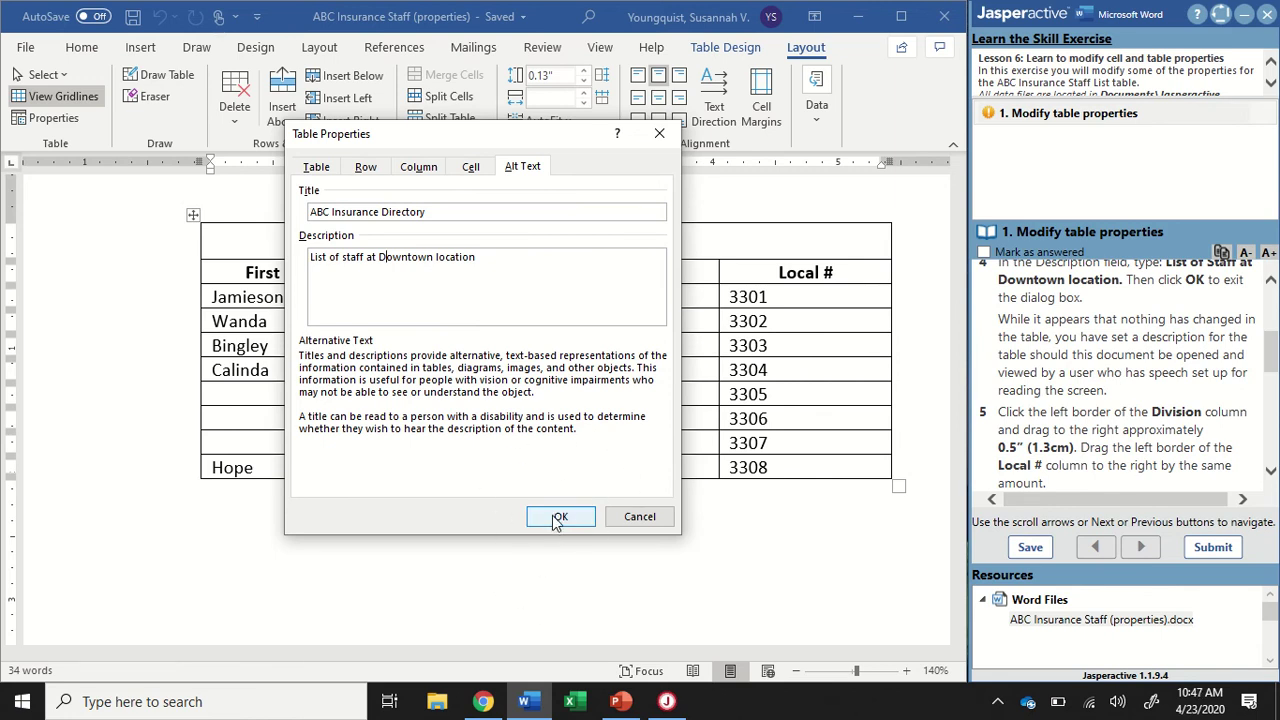
{"action": "left_click", "coordinate": [557, 518]}
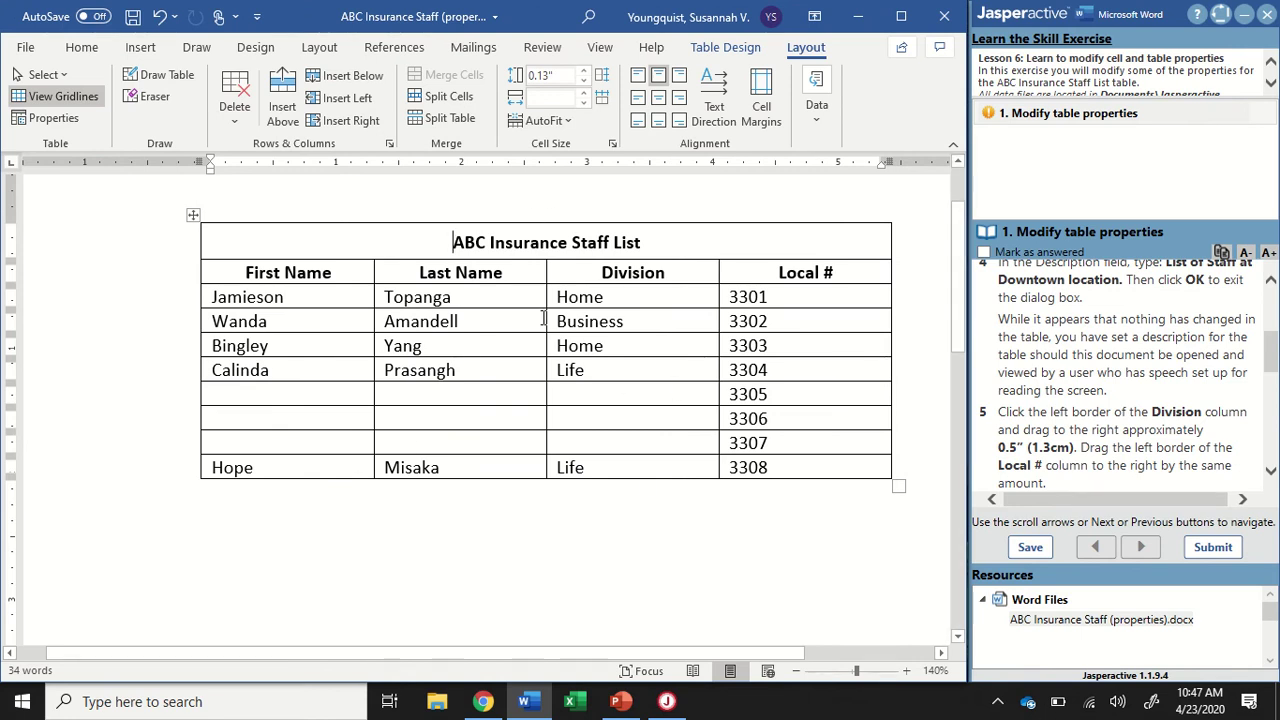
- Check under View > Show that the Ruler is ticked and displayed
{"action": "scroll", "coordinate": [646, 403], "scroll_direction": "up", "scroll_amount": 1}
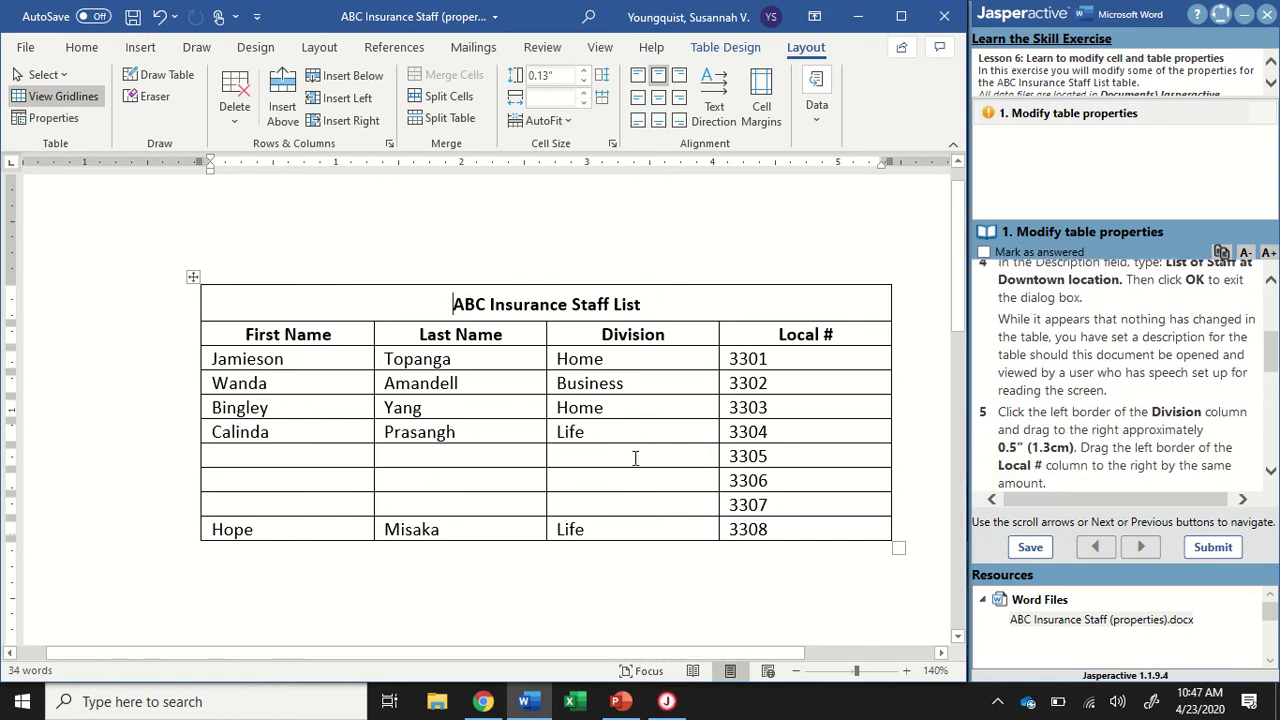
{"action": "scroll", "coordinate": [1203, 305], "scroll_direction": "down", "scroll_amount": 1}
{"action": "scroll", "coordinate": [1200, 310], "scroll_direction": "down", "scroll_amount": 2}
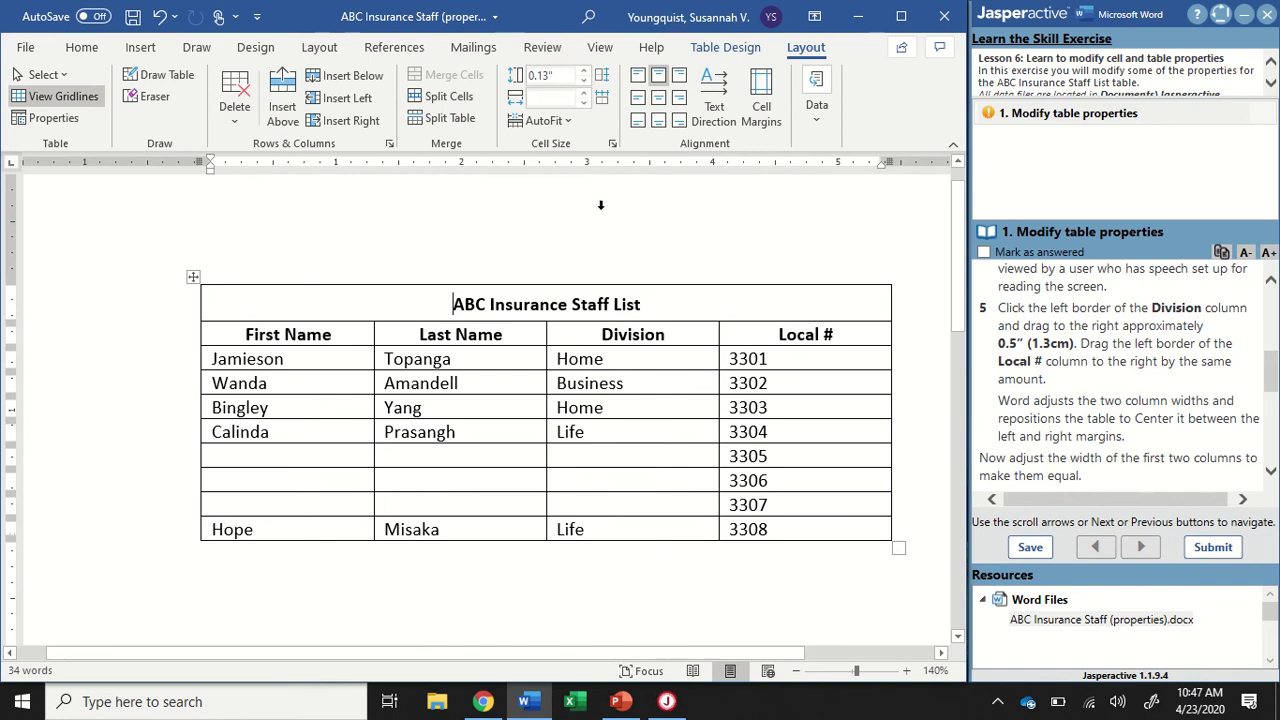
{"action": "left_click", "coordinate": [534, 166]}
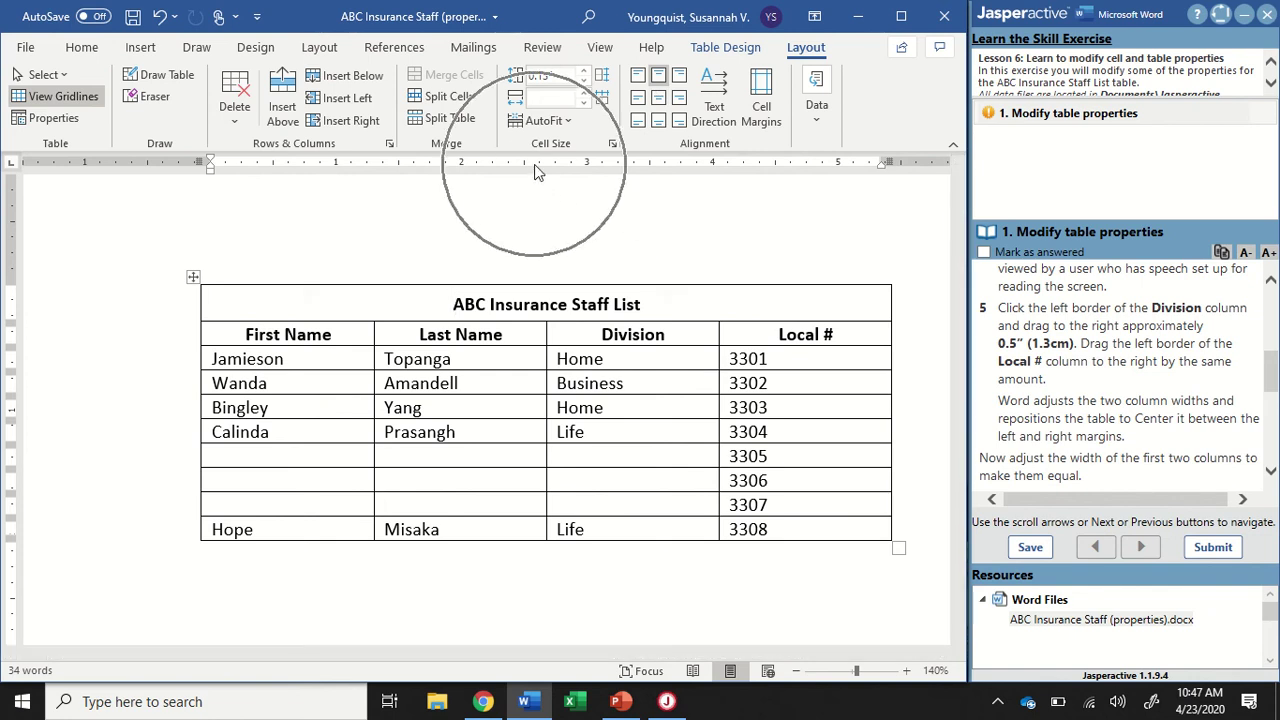
{"action": "left_click", "coordinate": [601, 49]}
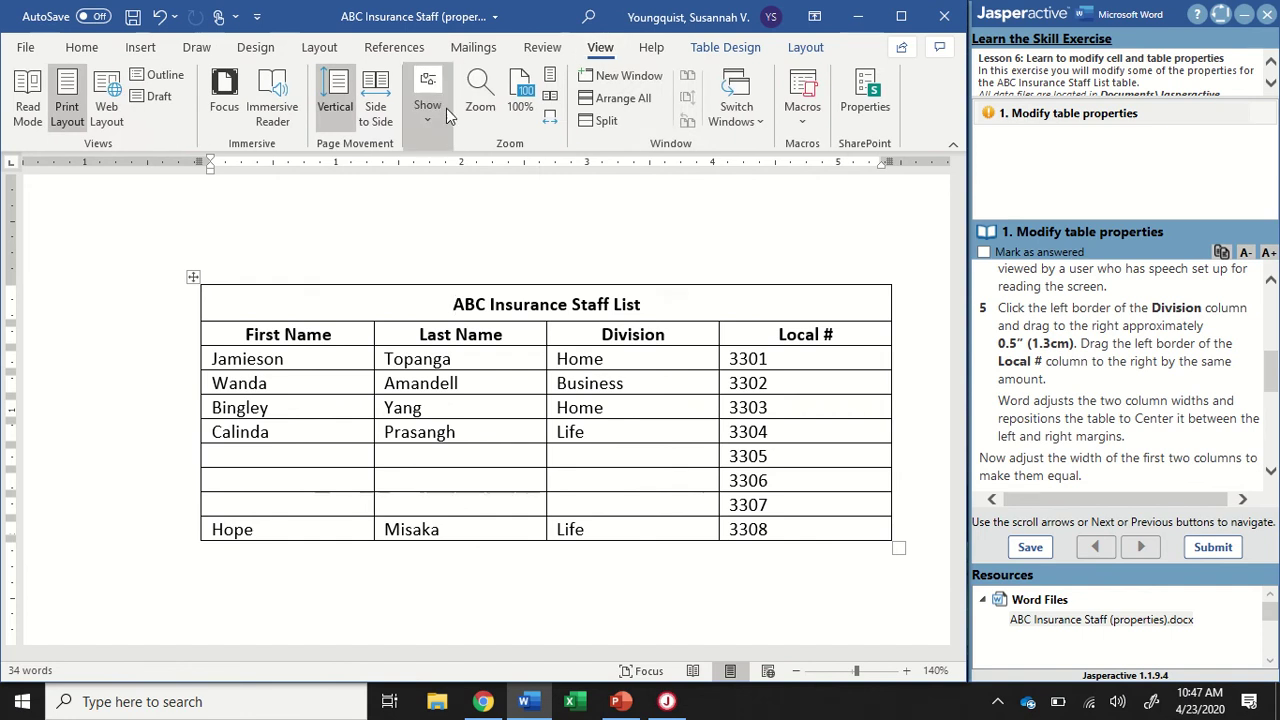
{"action": "left_click", "coordinate": [441, 114]}
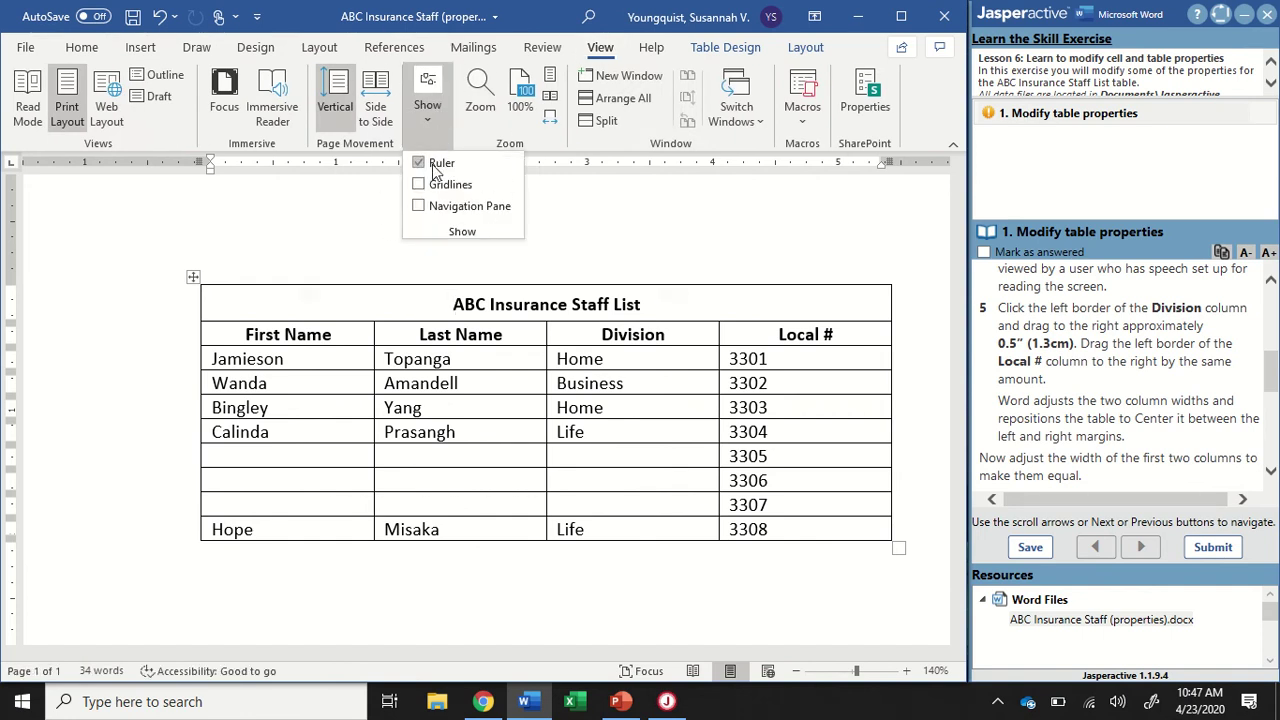
{"action": "left_click", "coordinate": [728, 248]}
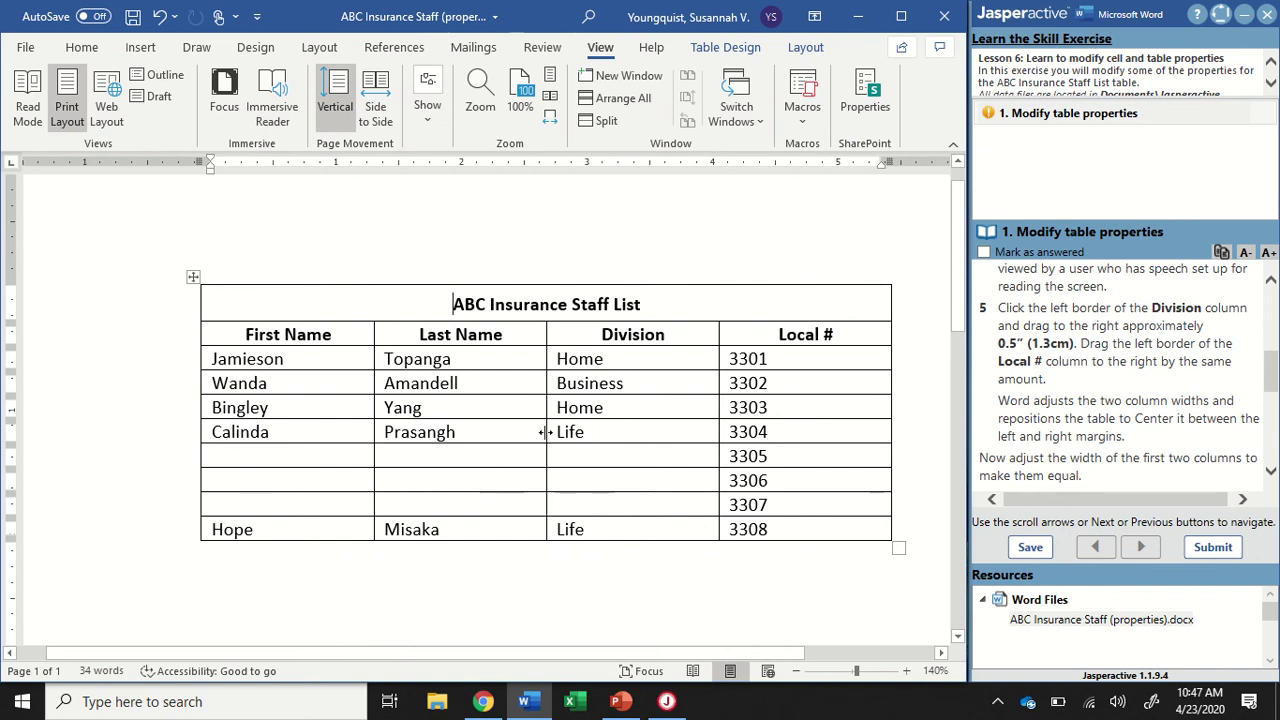
- Drag the Division column's left border about 0.5 inch (1.3 cm) right, widening Last Name
{"action": "left_click_drag", "start_coordinate": [546, 432], "coordinate": [546, 432]}
{"action": "left_click_drag", "start_coordinate": [545, 428], "coordinate": [545, 429]}
{"action": "left_click_drag", "start_coordinate": [545, 431], "coordinate": [548, 431]}
{"action": "left_click_drag", "start_coordinate": [545, 384], "coordinate": [543, 170]}
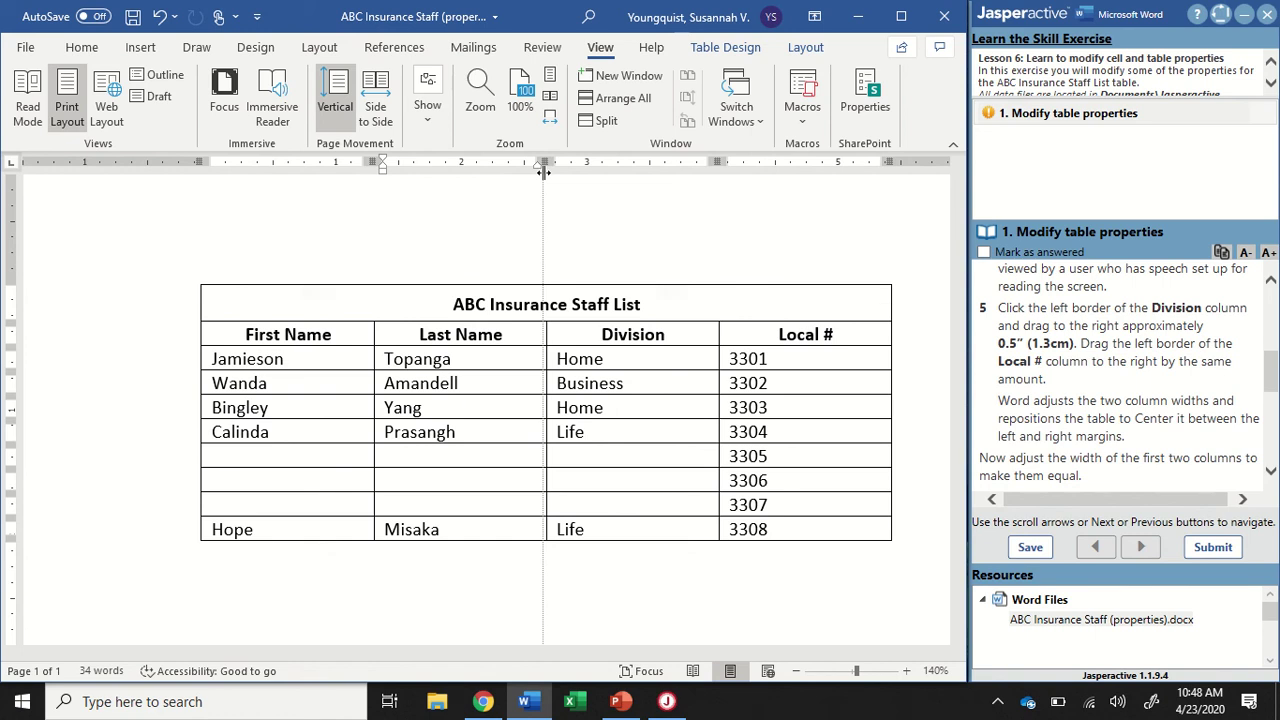
{"action": "mouse_move", "coordinate": [543, 172]}
{"action": "left_mouse_down"}
{"action": "mouse_move", "coordinate": [539, 208]}
{"action": "mouse_move", "coordinate": [536, 173]}
{"action": "left_mouse_up"}
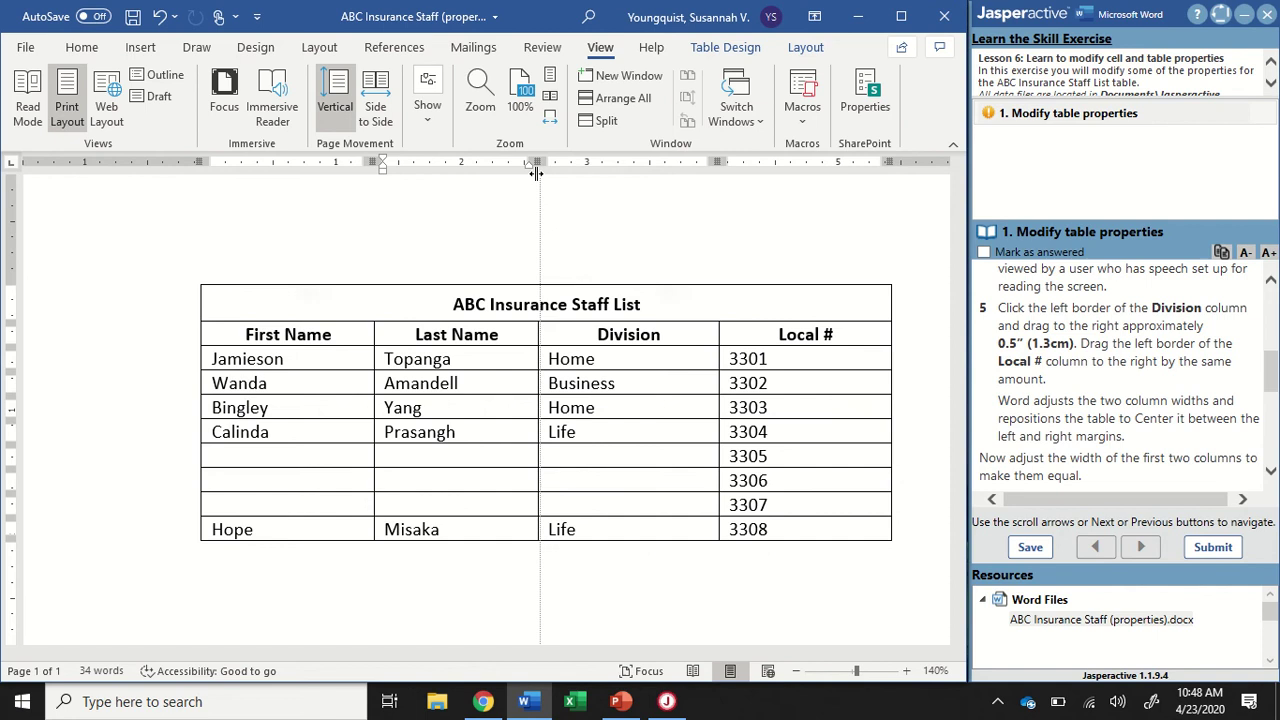
{"action": "left_click_drag", "start_coordinate": [536, 173], "coordinate": [537, 175]}
{"action": "left_click", "coordinate": [545, 170]}
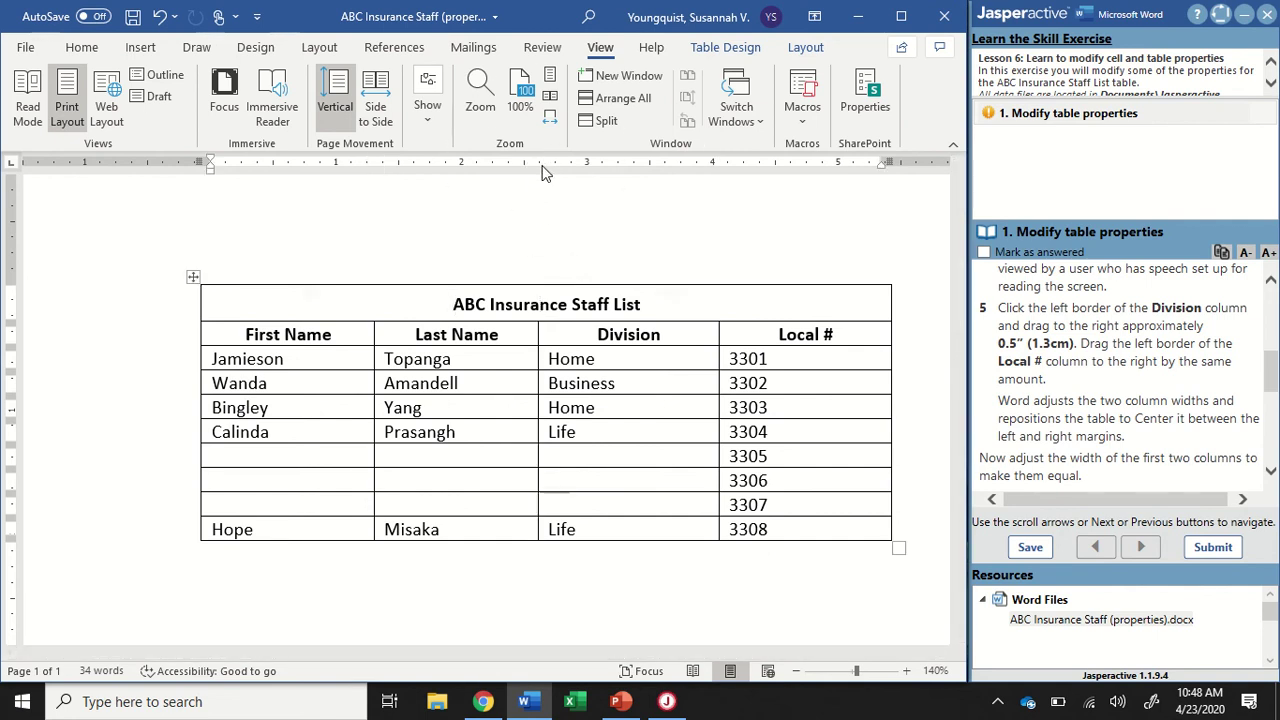
{"action": "left_click", "coordinate": [603, 172]}
{"action": "left_click", "coordinate": [603, 172]}
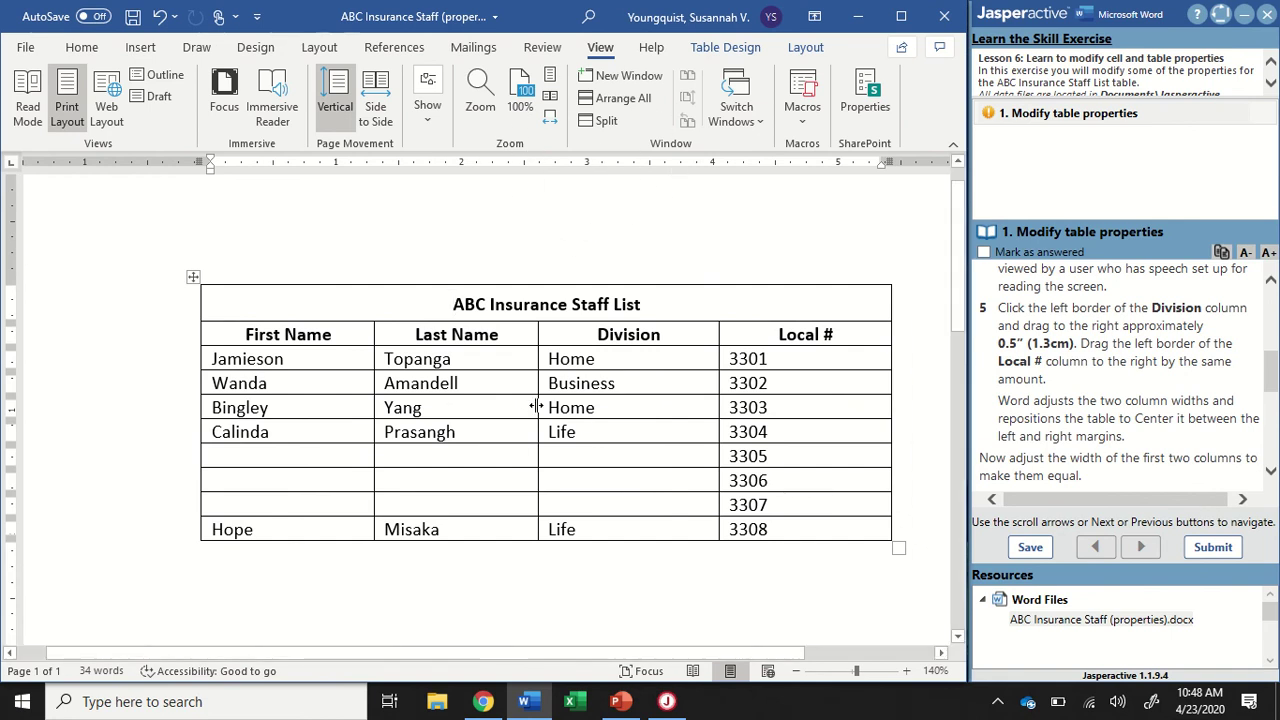
{"action": "left_click_drag", "start_coordinate": [536, 405], "coordinate": [598, 172]}
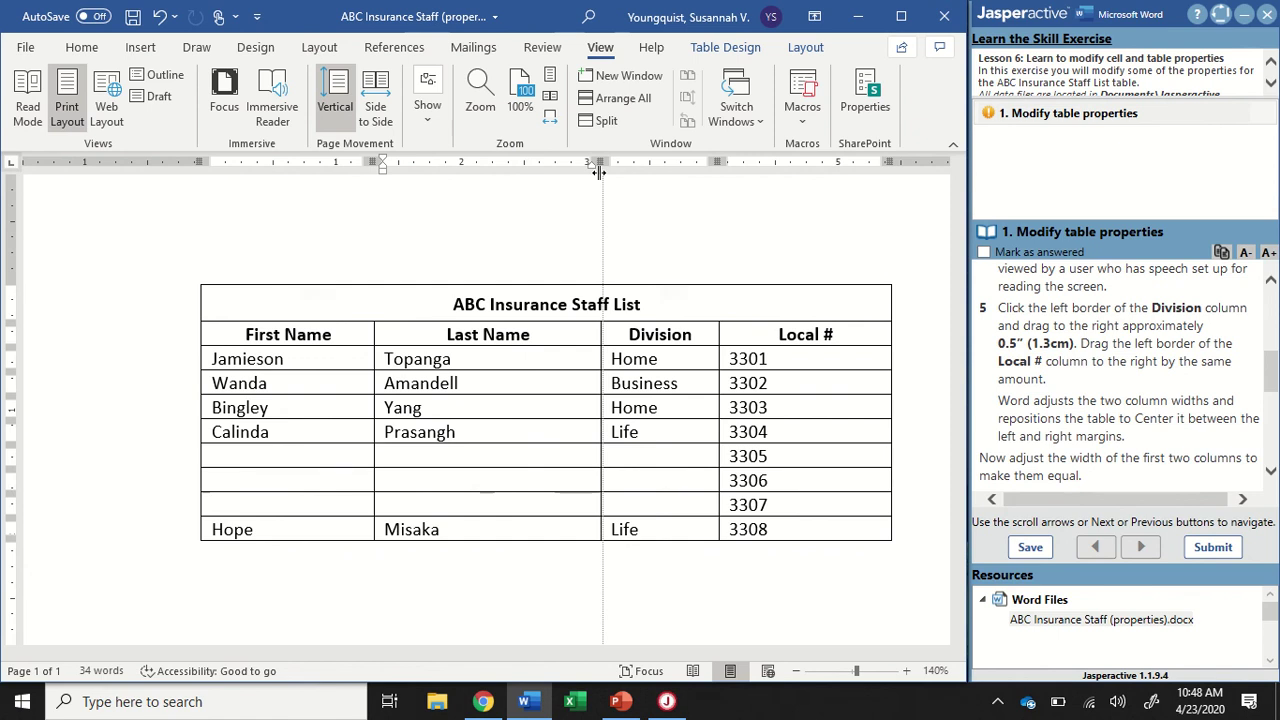
{"action": "left_click_drag", "start_coordinate": [598, 172], "coordinate": [600, 177]}
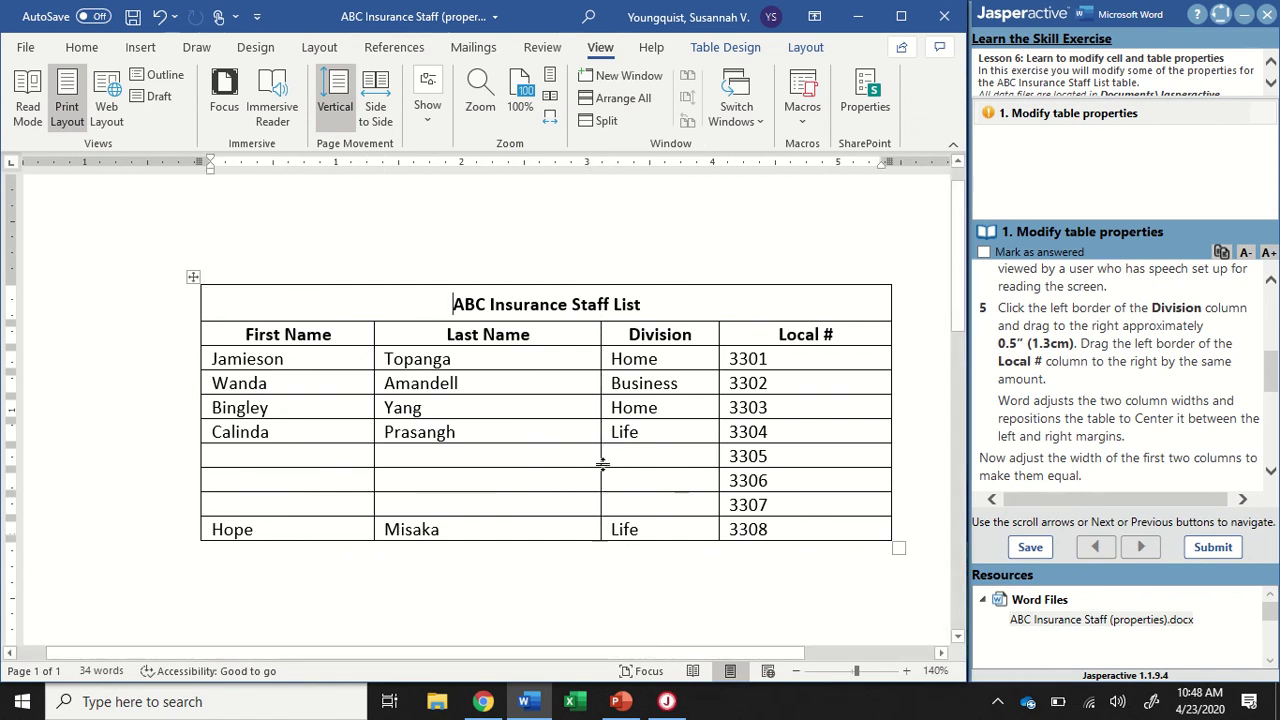
{"action": "scroll", "coordinate": [1130, 380], "scroll_direction": "down", "scroll_amount": 1}
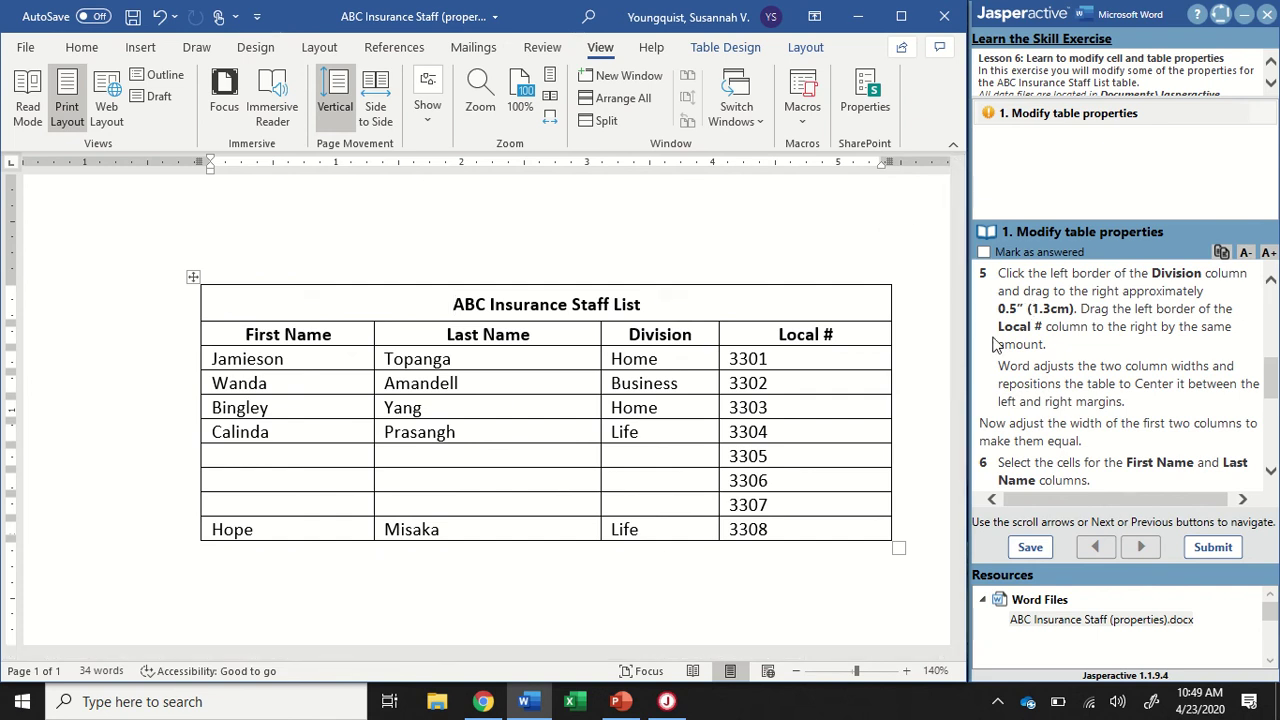
{"action": "left_click_drag", "start_coordinate": [719, 359], "coordinate": [719, 359]}
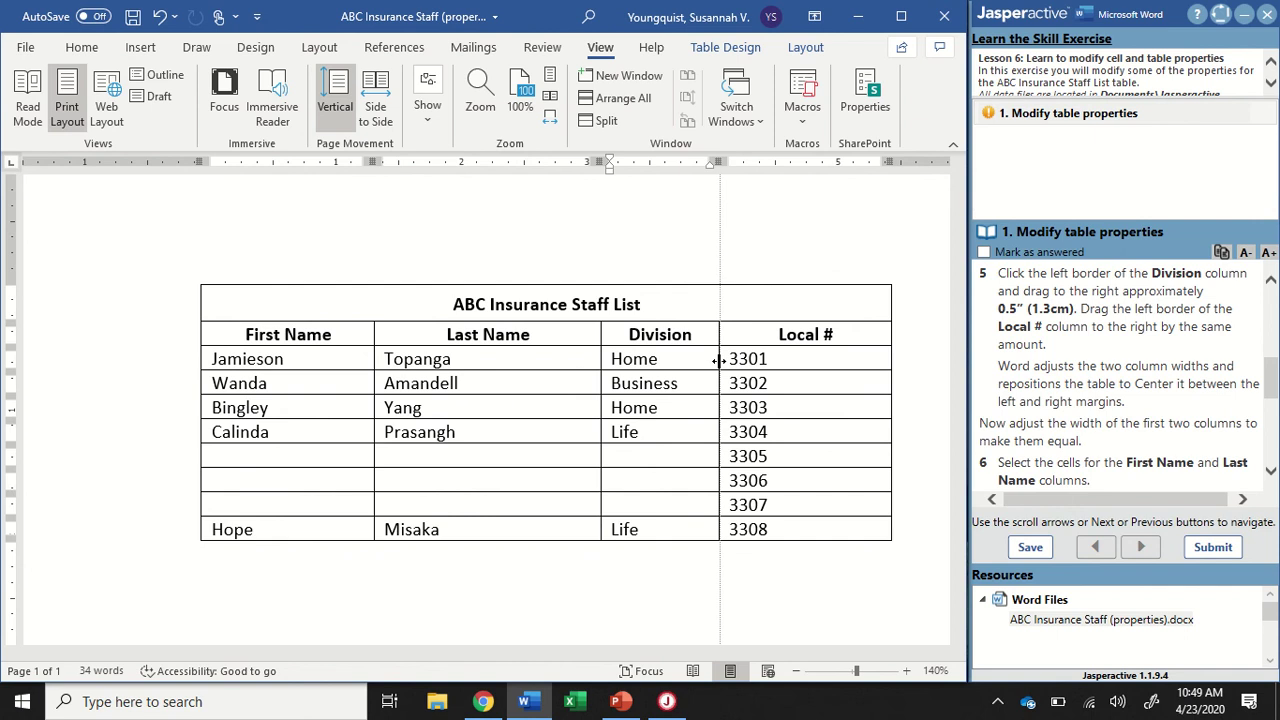
{"action": "left_click_drag", "start_coordinate": [719, 359], "coordinate": [778, 364]}
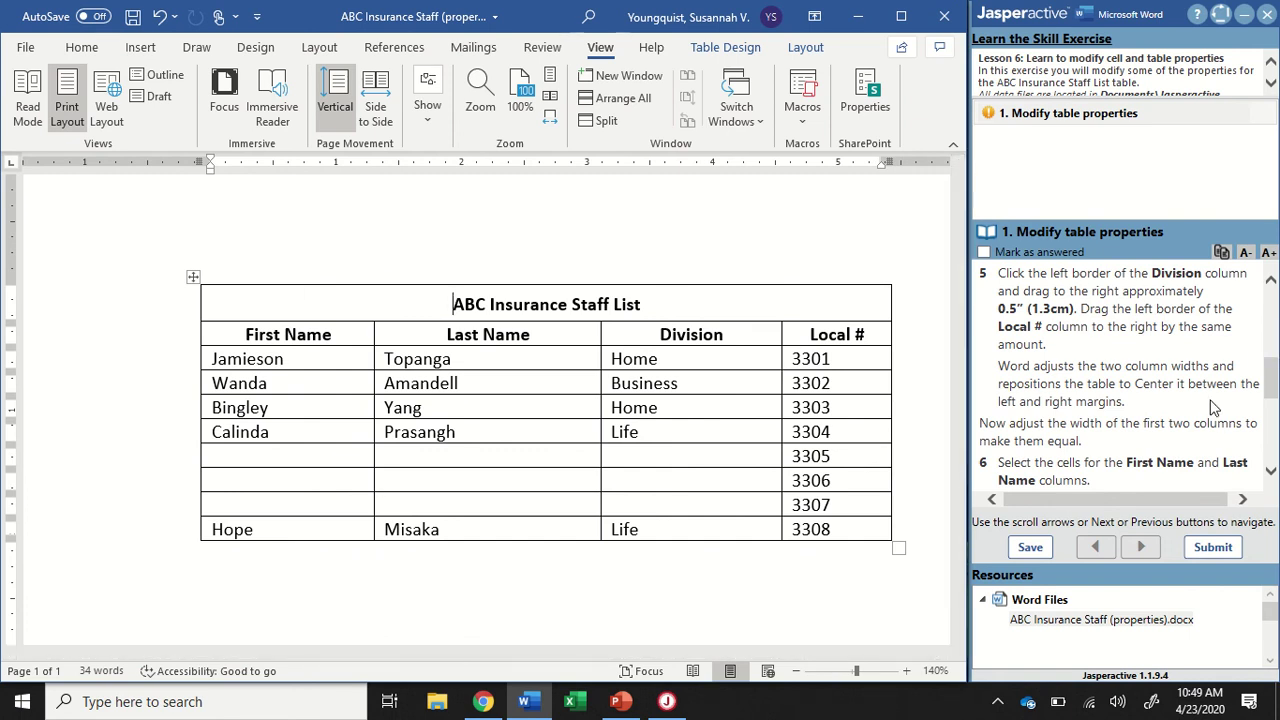
{"action": "scroll", "coordinate": [1213, 404], "scroll_direction": "down", "scroll_amount": 1}
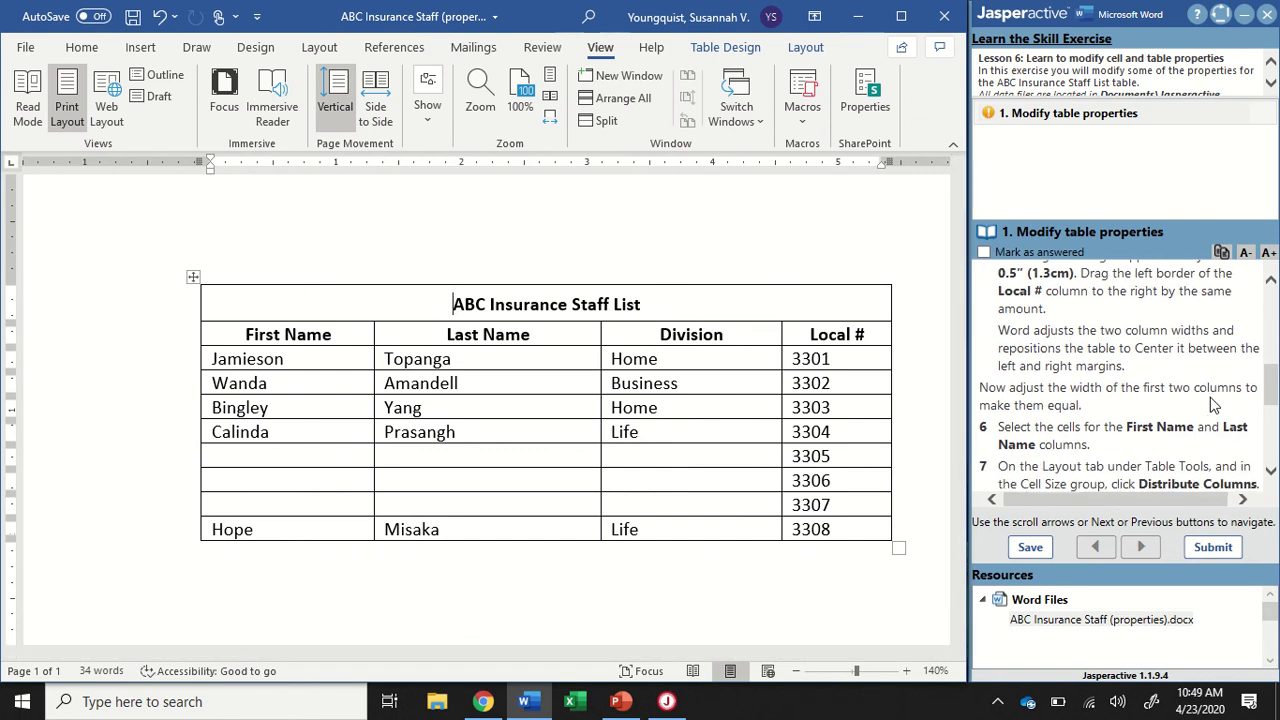
{"action": "scroll", "coordinate": [1213, 404], "scroll_direction": "down", "scroll_amount": 1}
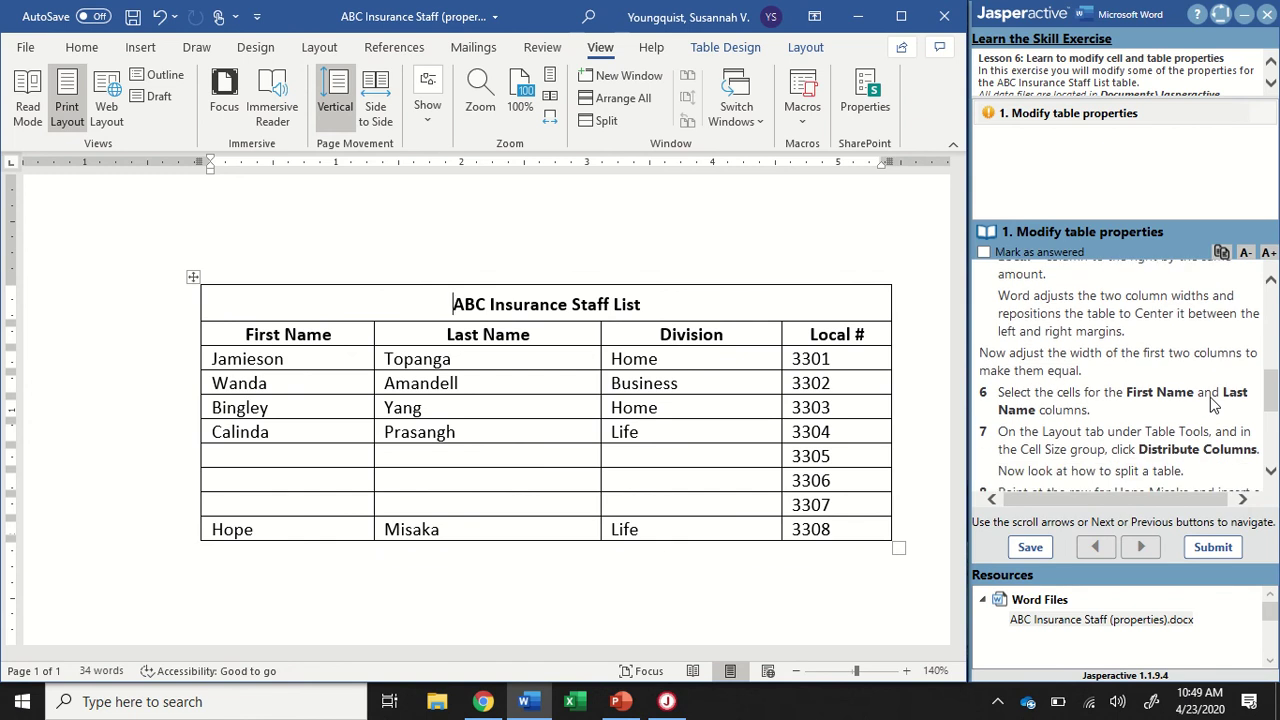
{"action": "scroll", "coordinate": [1213, 404], "scroll_direction": "down", "scroll_amount": 1}
{"action": "scroll", "coordinate": [1215, 406], "scroll_direction": "up", "scroll_amount": 2}
{"action": "scroll", "coordinate": [1222, 412], "scroll_direction": "down", "scroll_amount": 4}
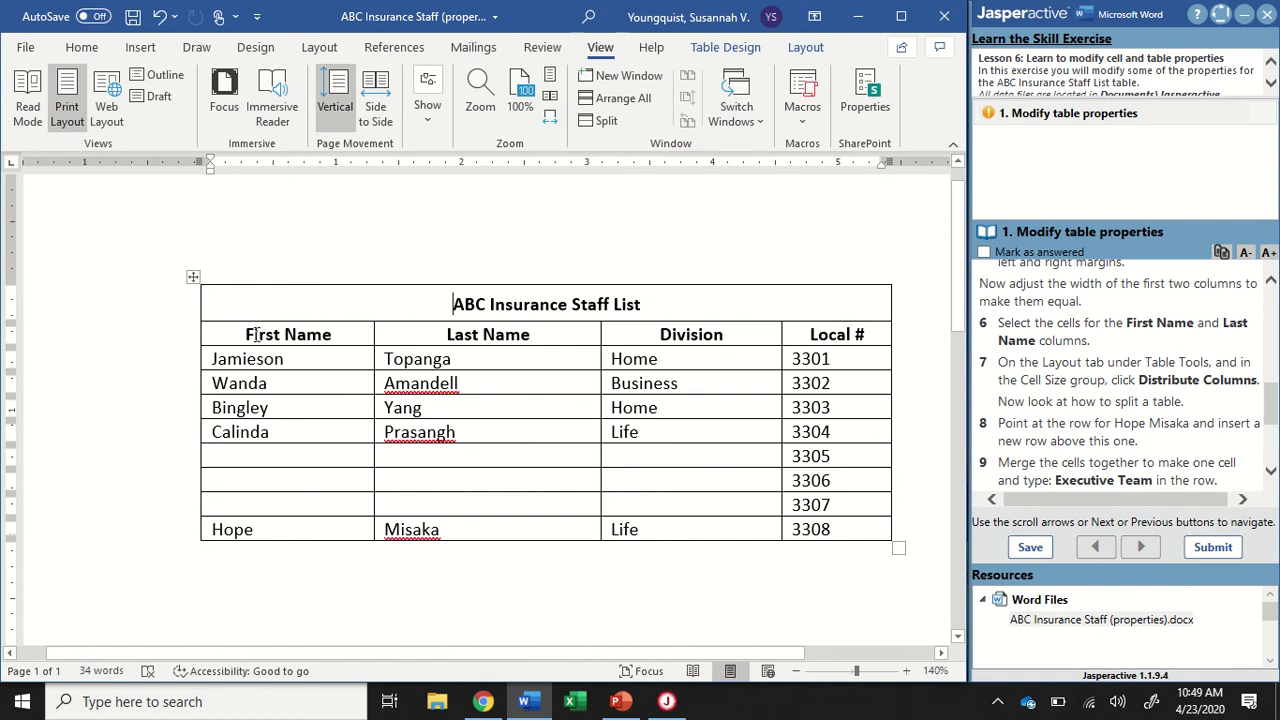
- Distribute the First Name and Last Name columns to equal widths of 1.59 inches
{"action": "left_click_drag", "start_coordinate": [258, 334], "coordinate": [512, 527]}
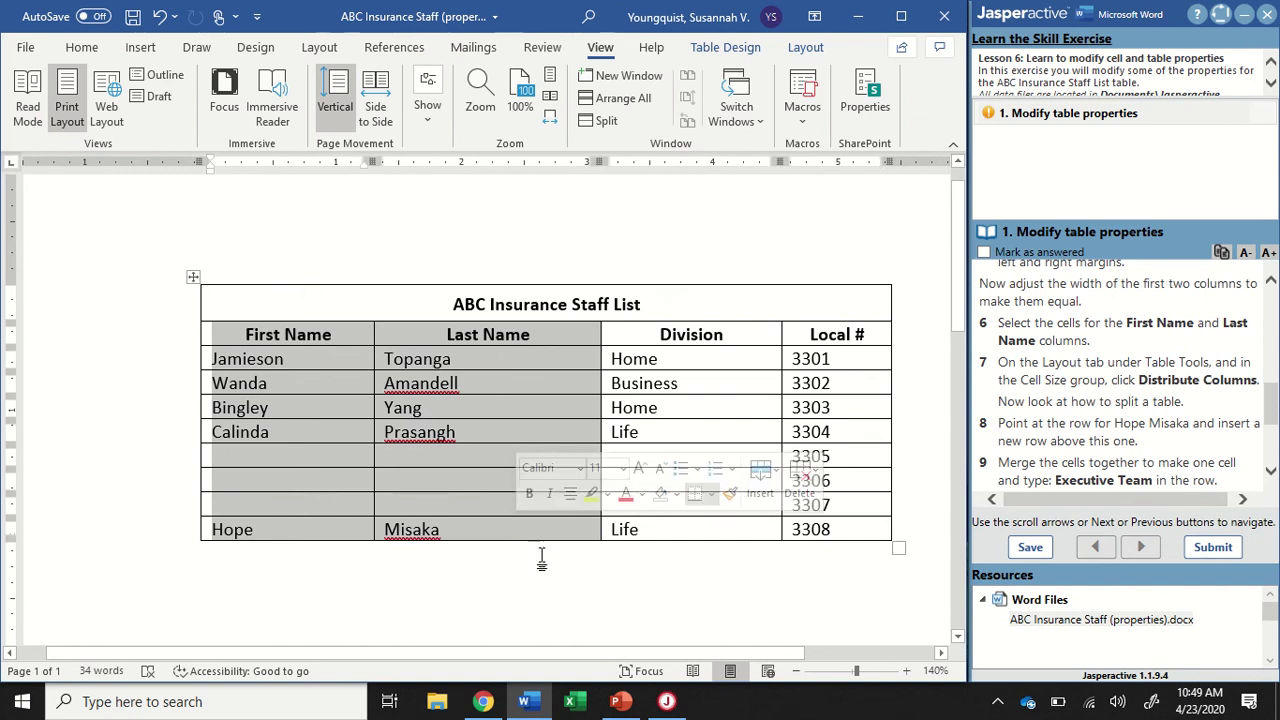
{"action": "left_click", "coordinate": [810, 58]}
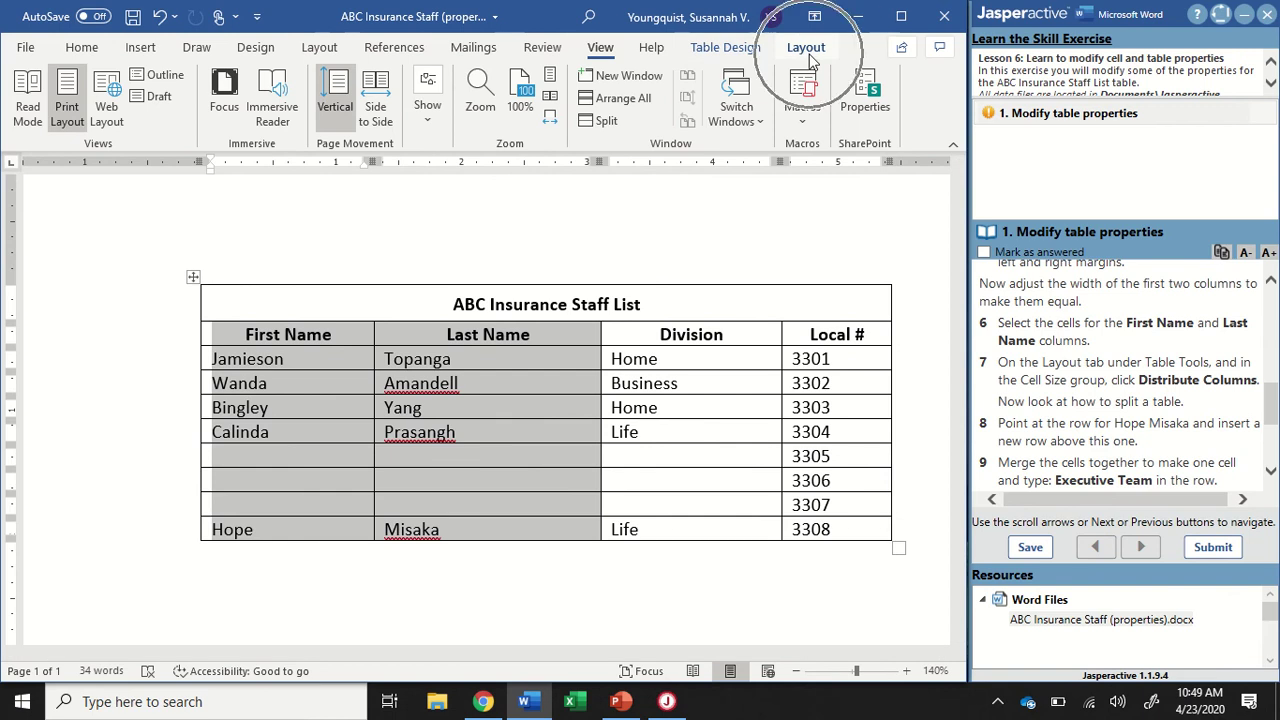
{"action": "left_click", "coordinate": [806, 50]}
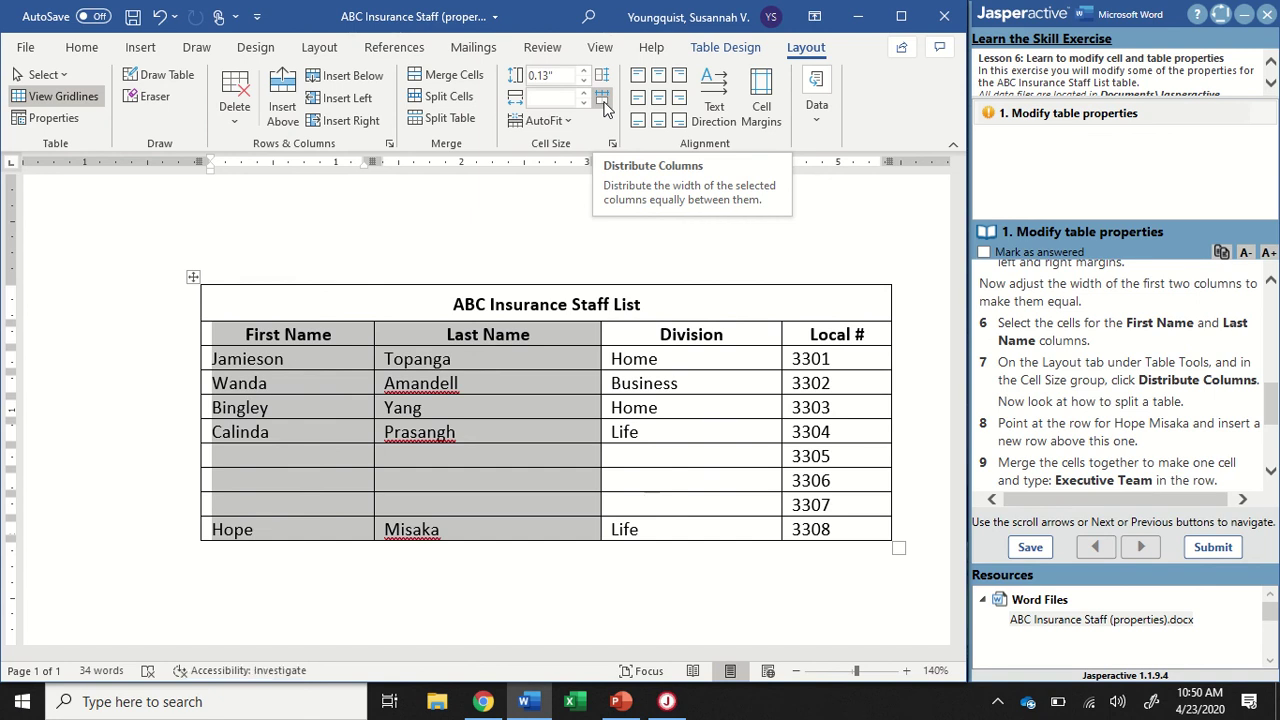
{"action": "left_click", "coordinate": [602, 100]}
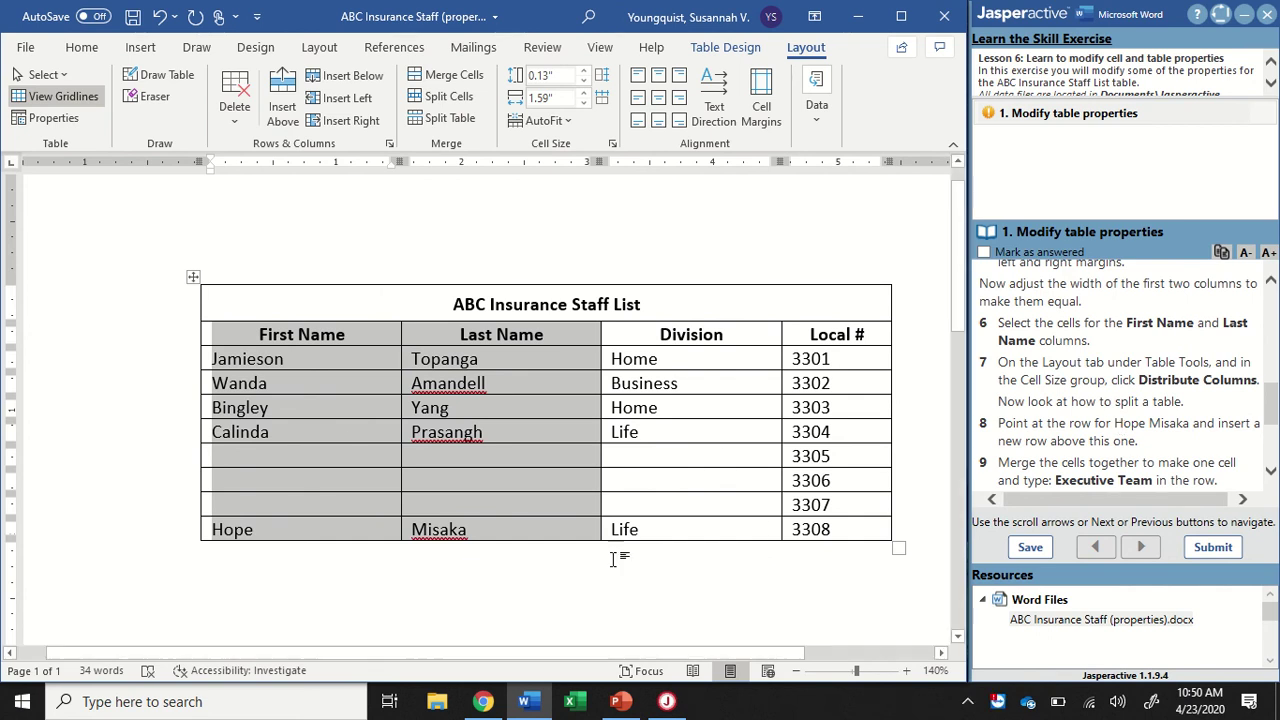
{"action": "left_click", "coordinate": [700, 630]}
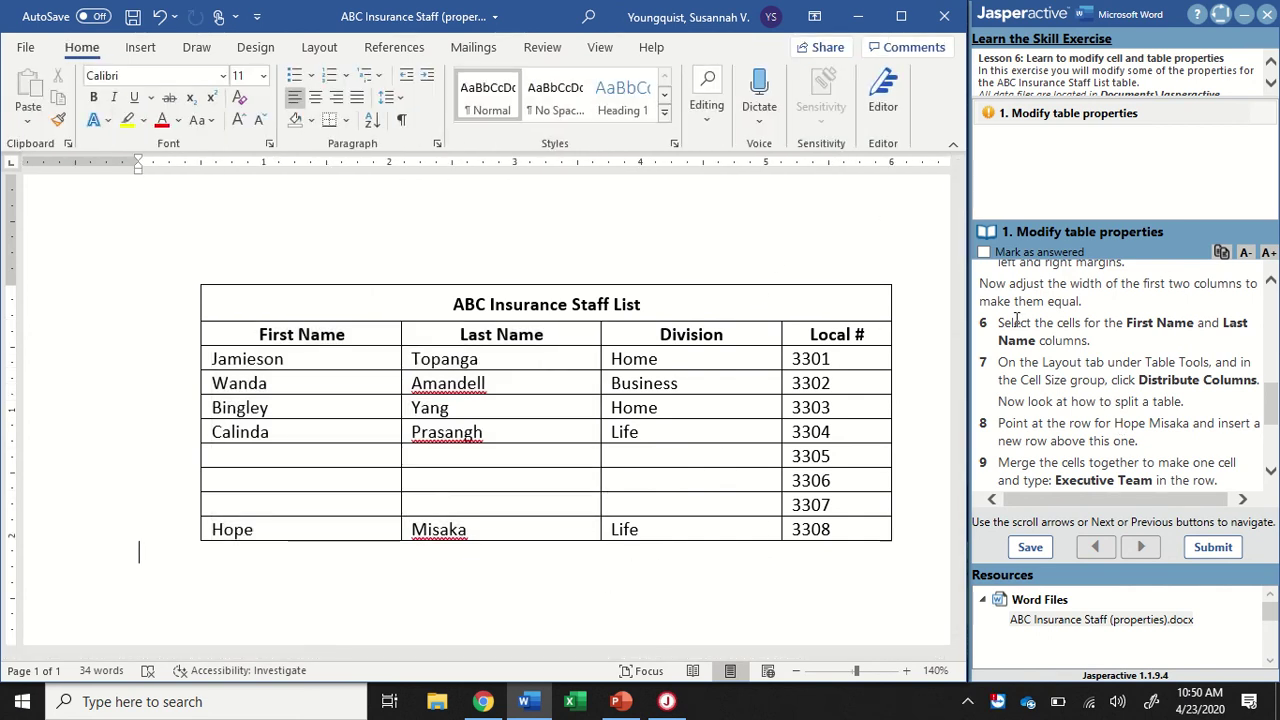
{"action": "scroll", "coordinate": [1018, 320], "scroll_direction": "down", "scroll_amount": 3}
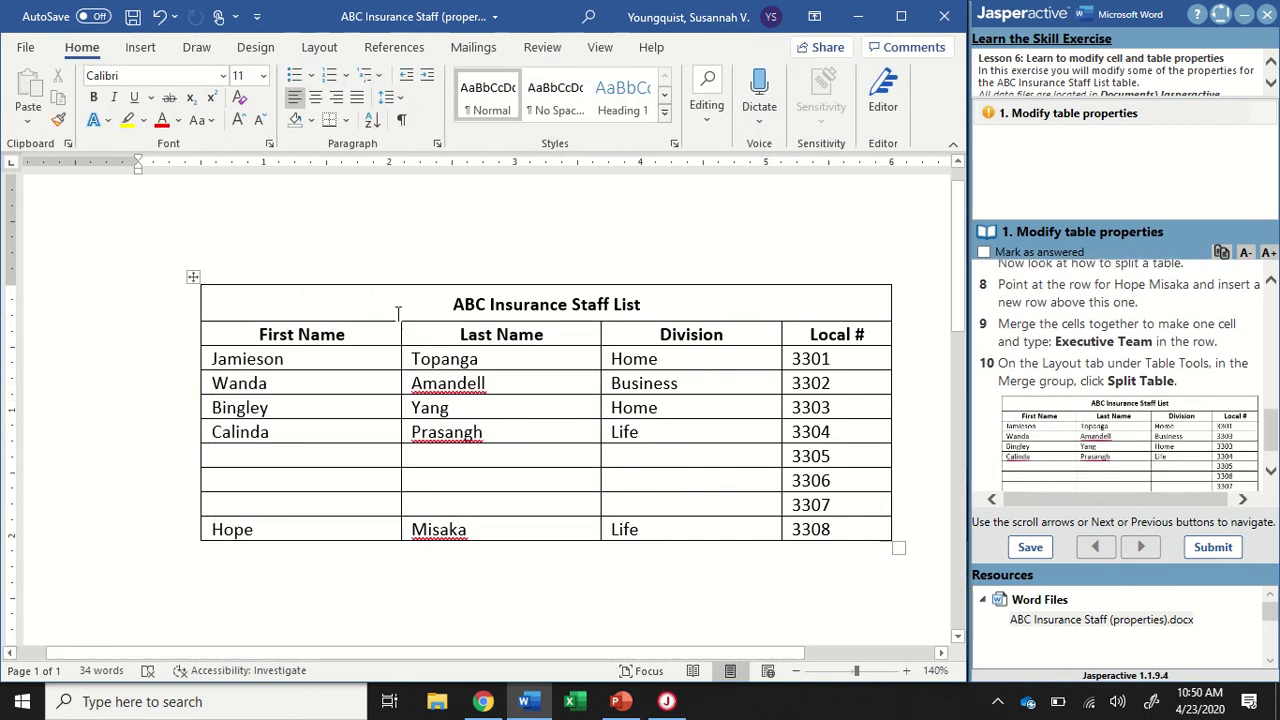
{"action": "left_click", "coordinate": [245, 525]}
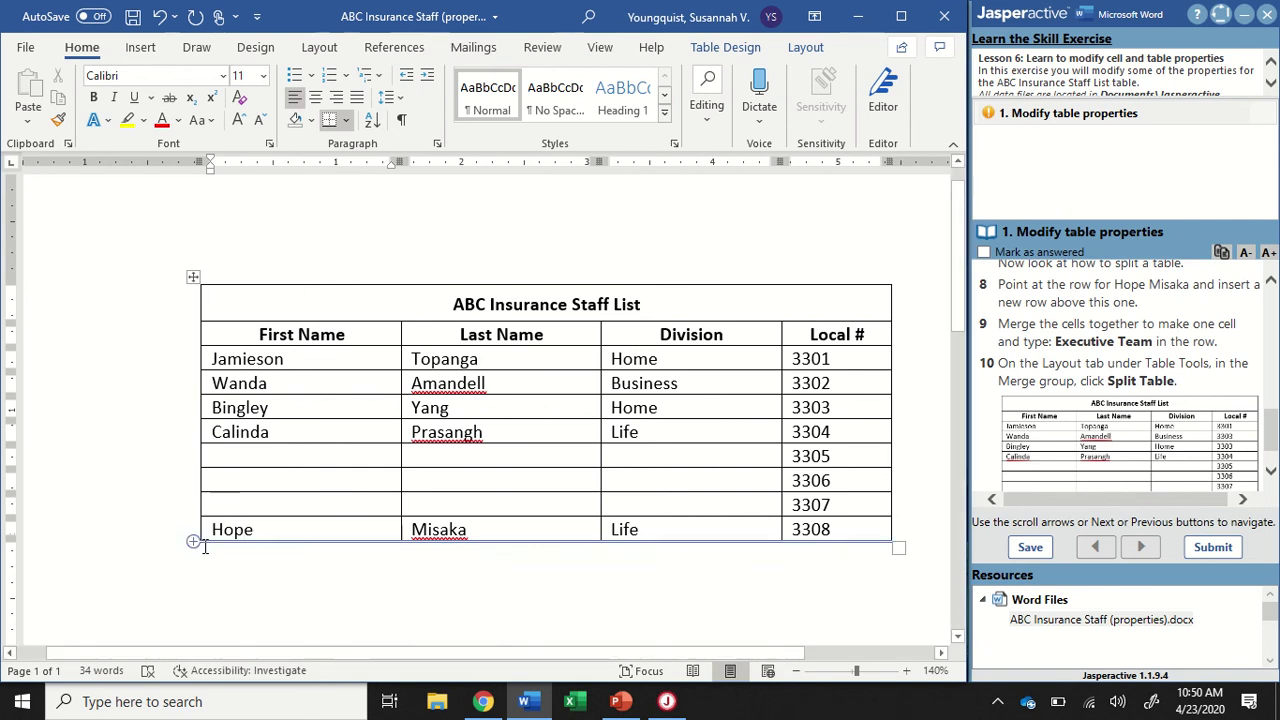
{"action": "mouse_move", "coordinate": [196, 519]}
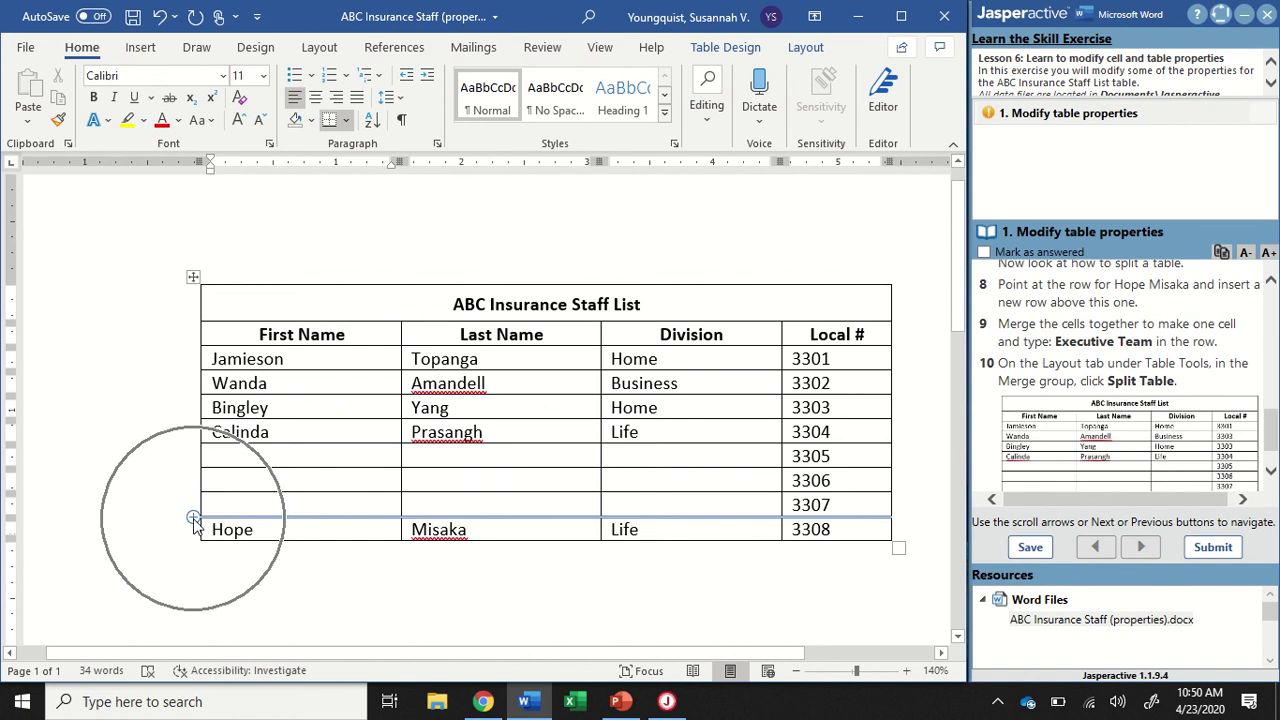
{"action": "right_click", "coordinate": [312, 533]}
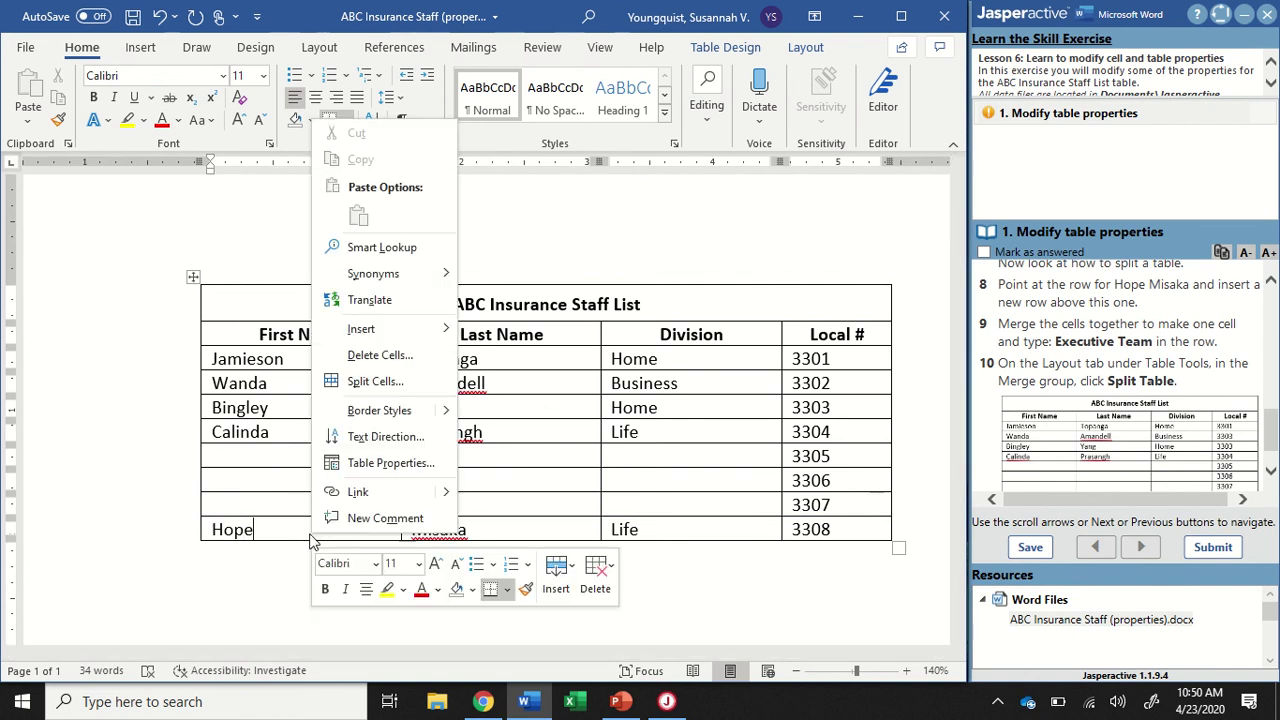
{"action": "left_click", "coordinate": [566, 579]}
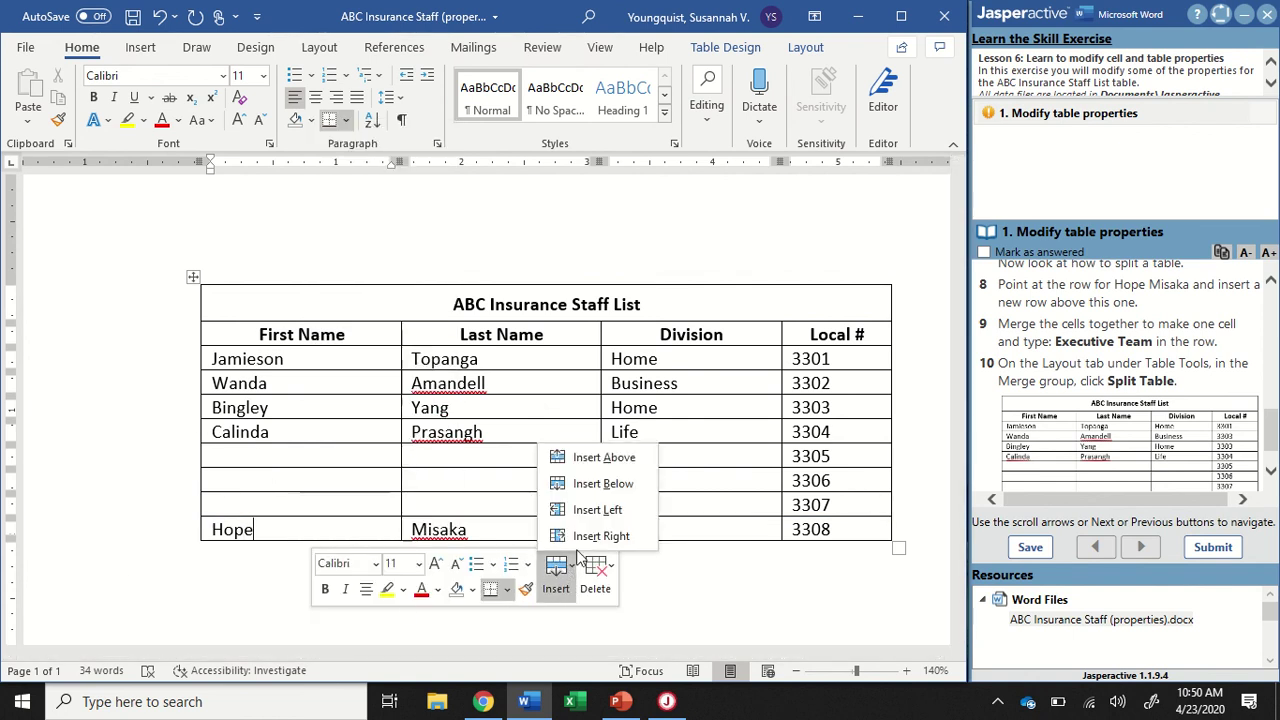
{"action": "left_click", "coordinate": [604, 458]}
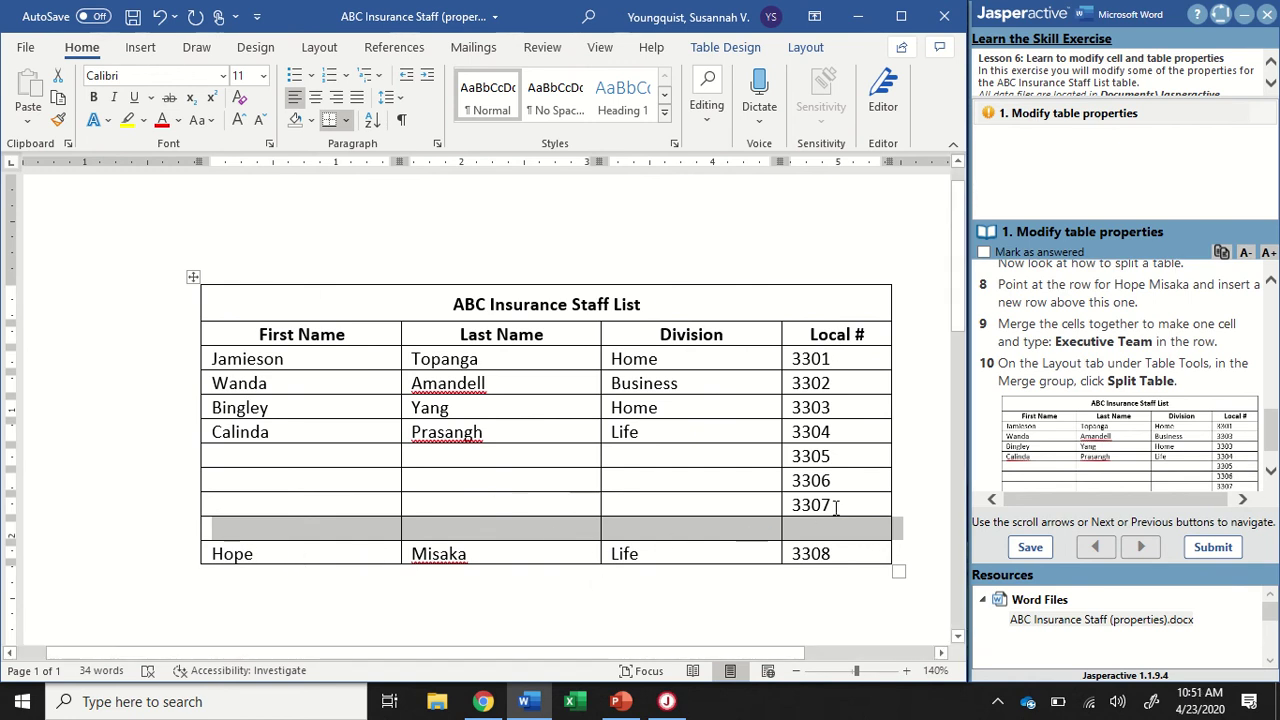
{"action": "left_click", "coordinate": [656, 600]}
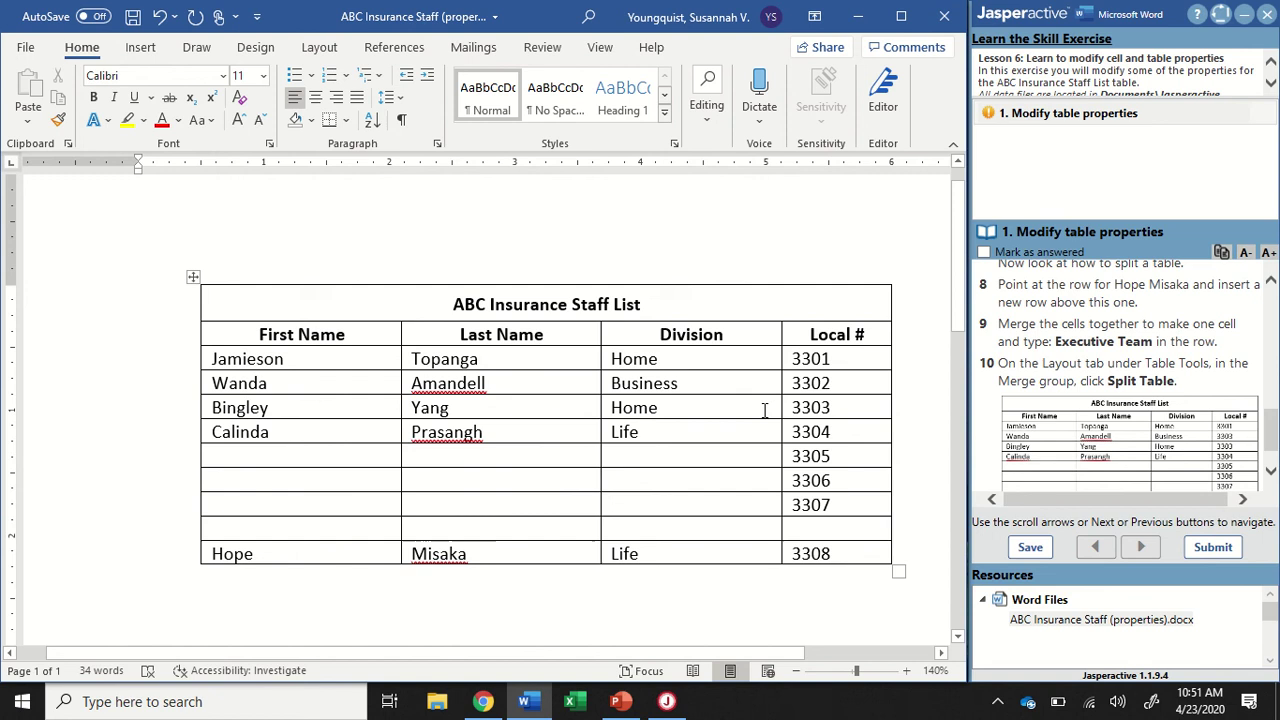
{"action": "left_click", "coordinate": [146, 540]}
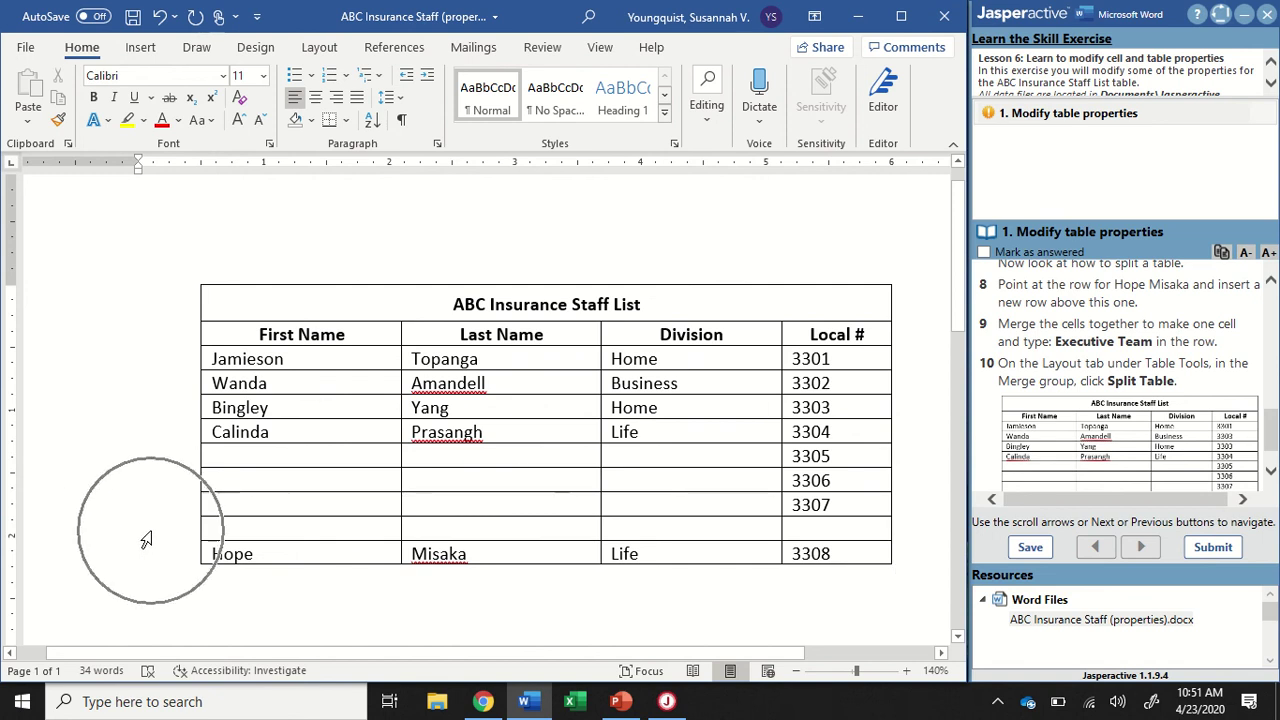
{"action": "left_click", "coordinate": [146, 540]}
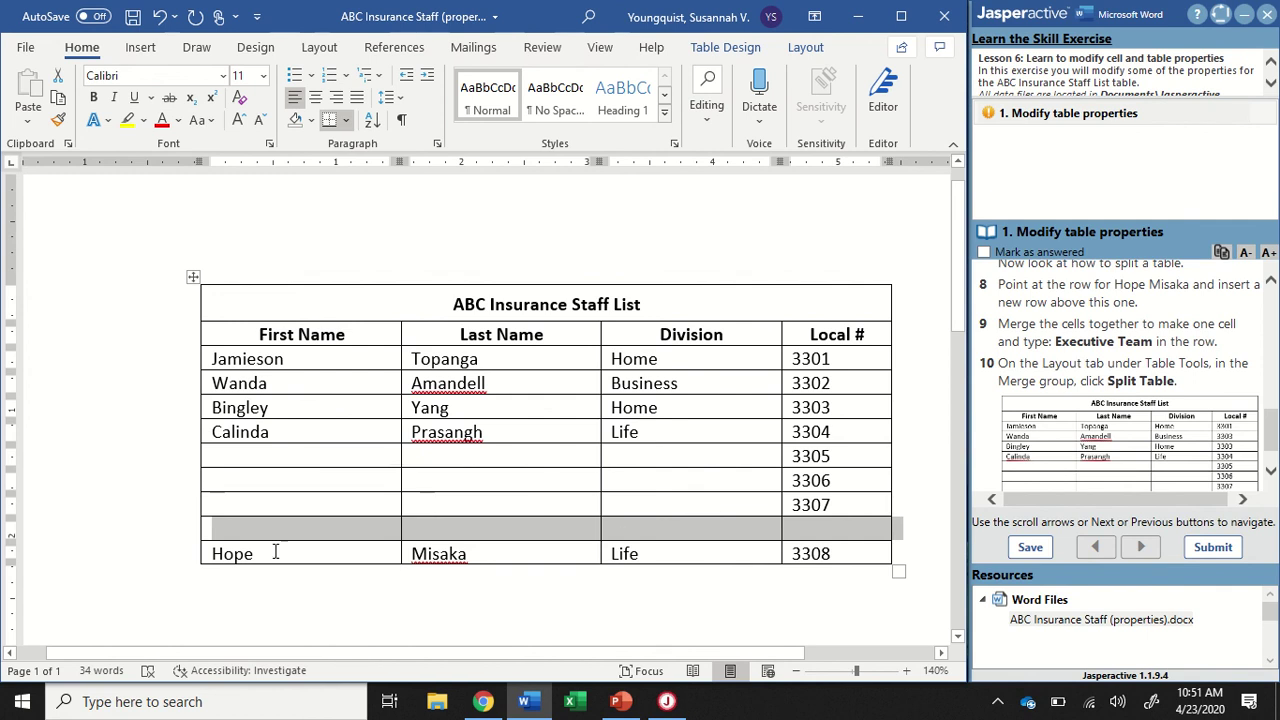
- Merge the new row's cells into one and type 'Executive Team' in it
{"action": "left_click", "coordinate": [806, 48]}
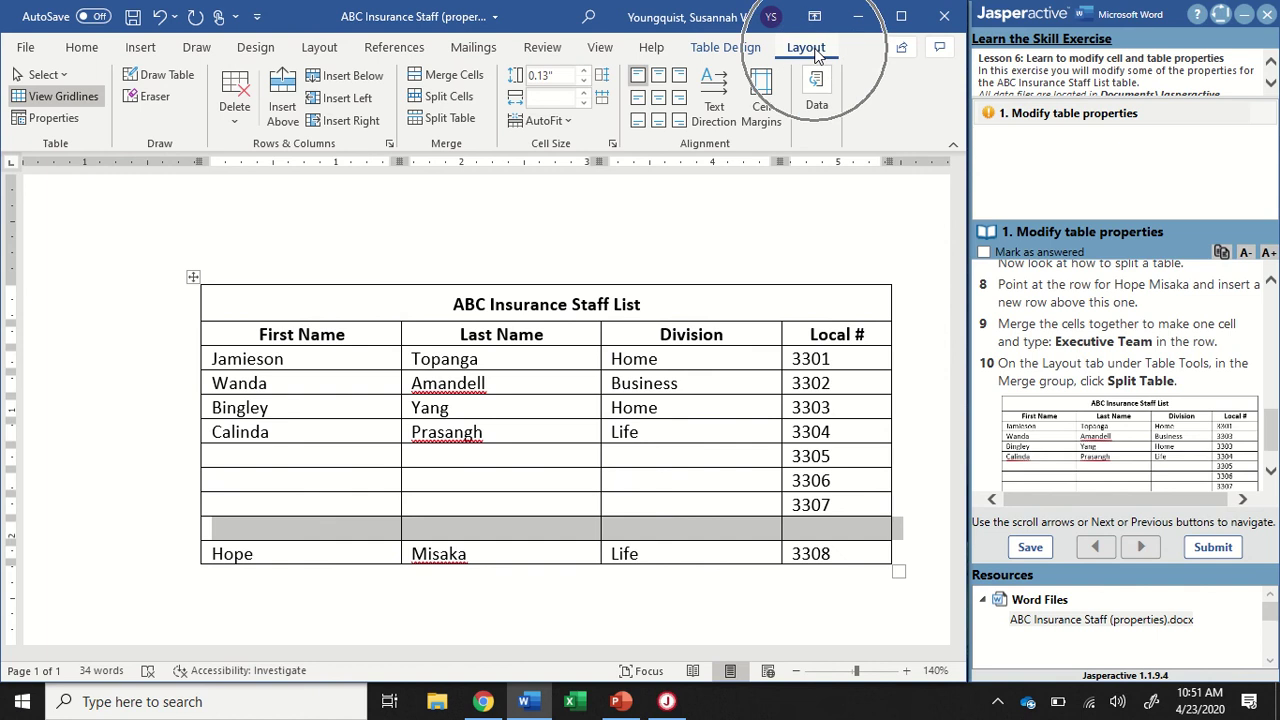
{"action": "left_click", "coordinate": [434, 82]}
{"action": "left_click", "coordinate": [433, 86]}
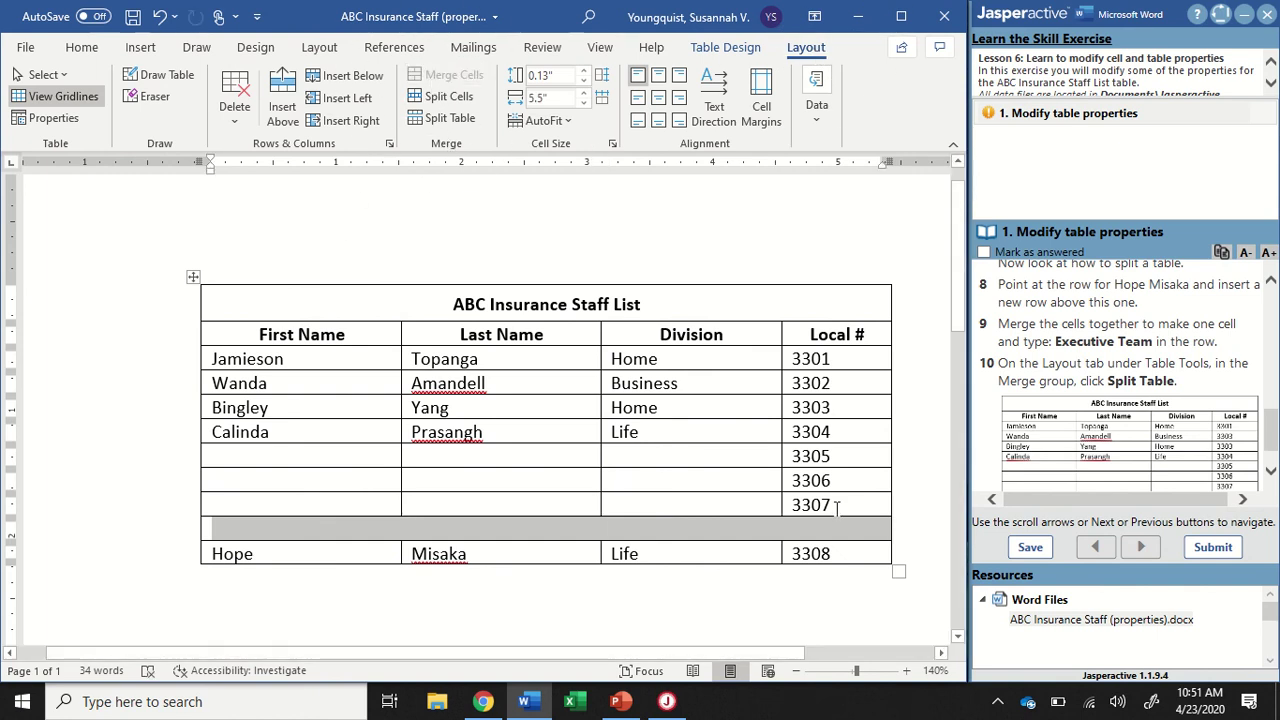
{"action": "left_click", "coordinate": [762, 530]}
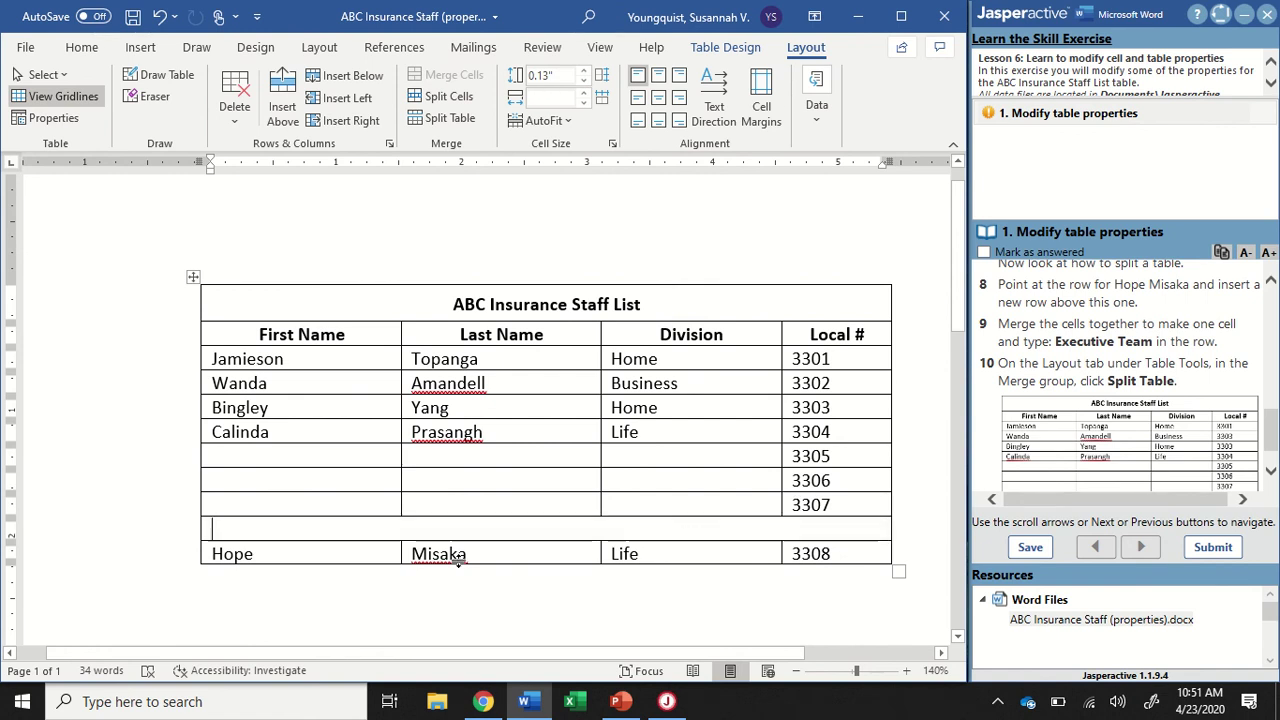
{"action": "type", "text": "E"}
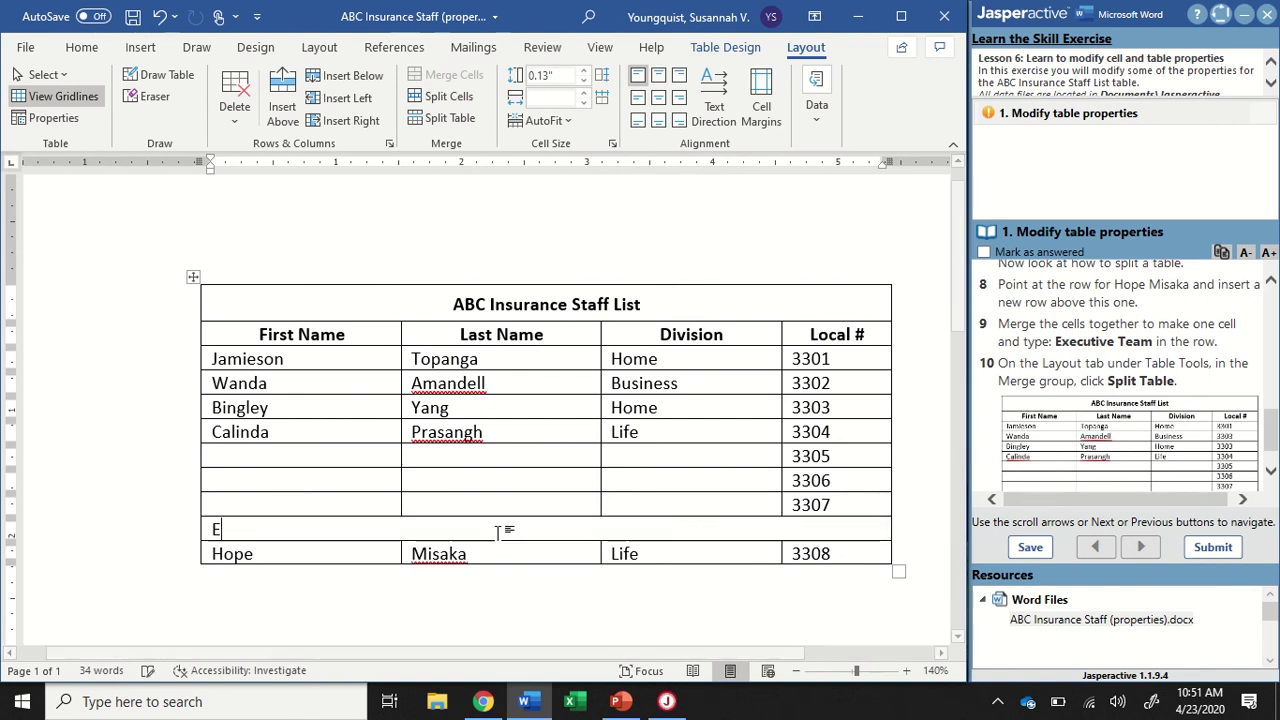
{"action": "type", "text": "xecutive Team"}
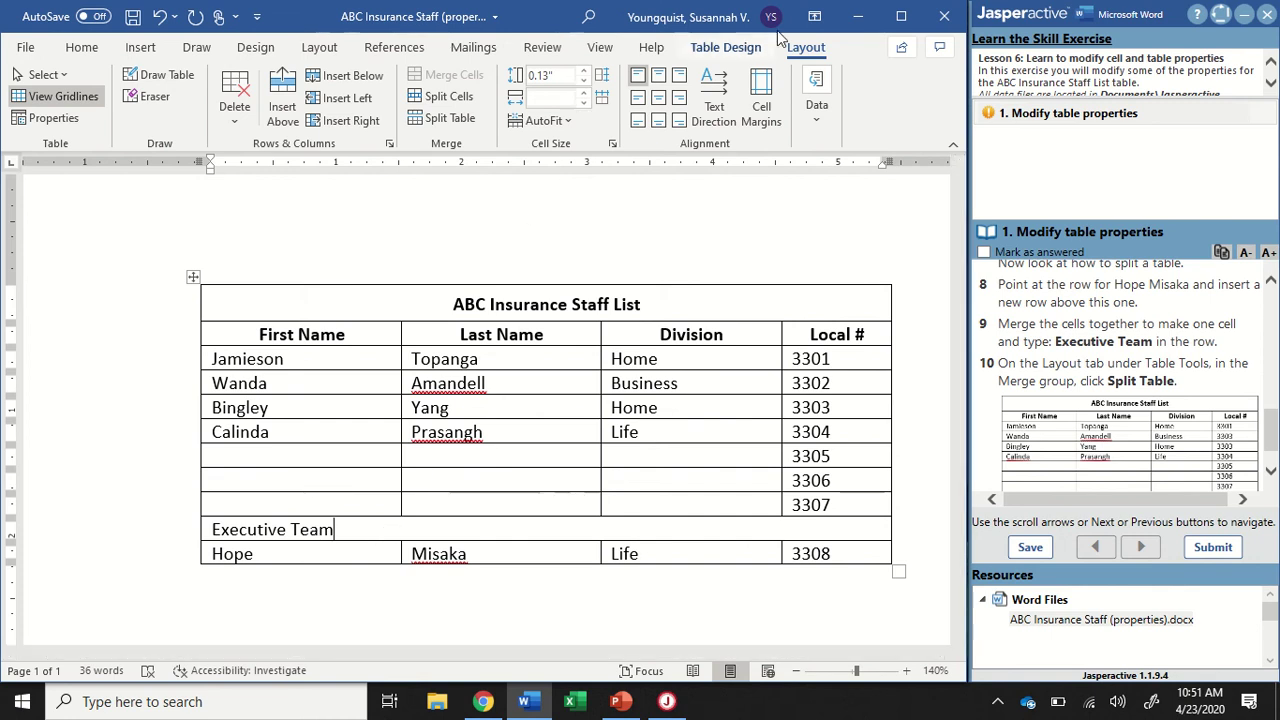
{"action": "left_click", "coordinate": [806, 50]}
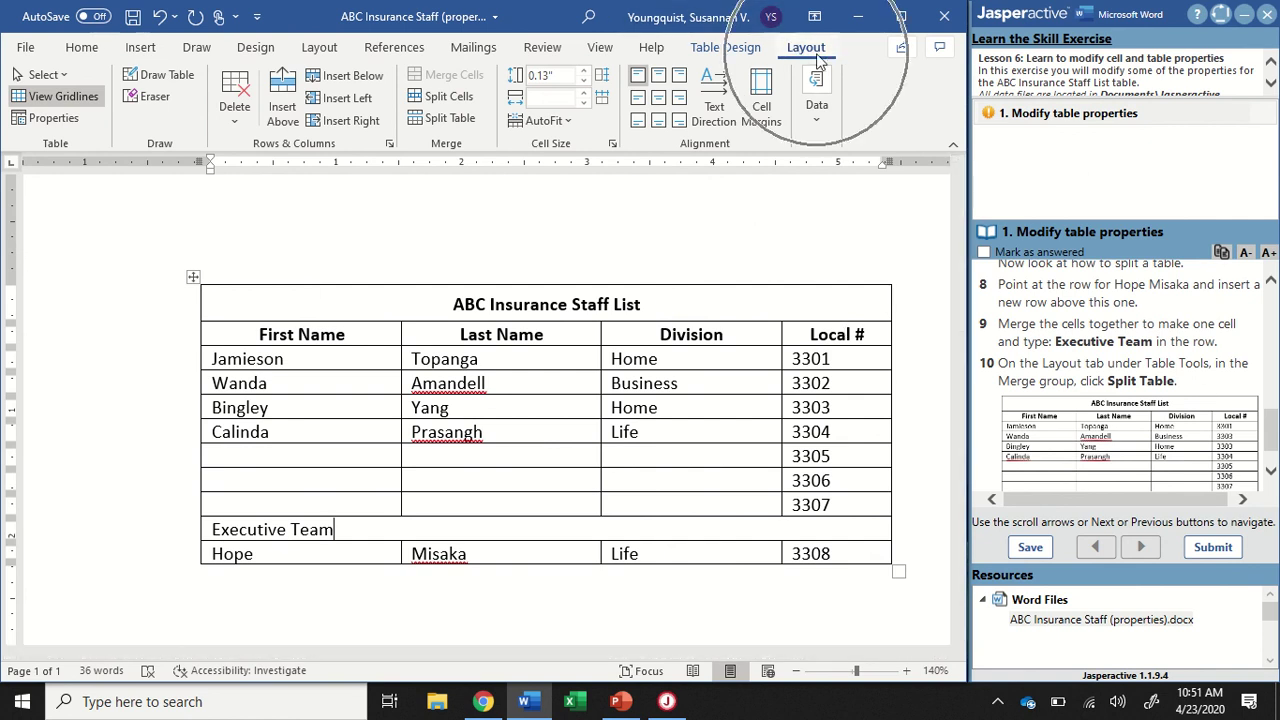
- Split the table above Executive Team, then delete the gap to rejoin the tables
{"action": "left_click", "coordinate": [440, 120]}
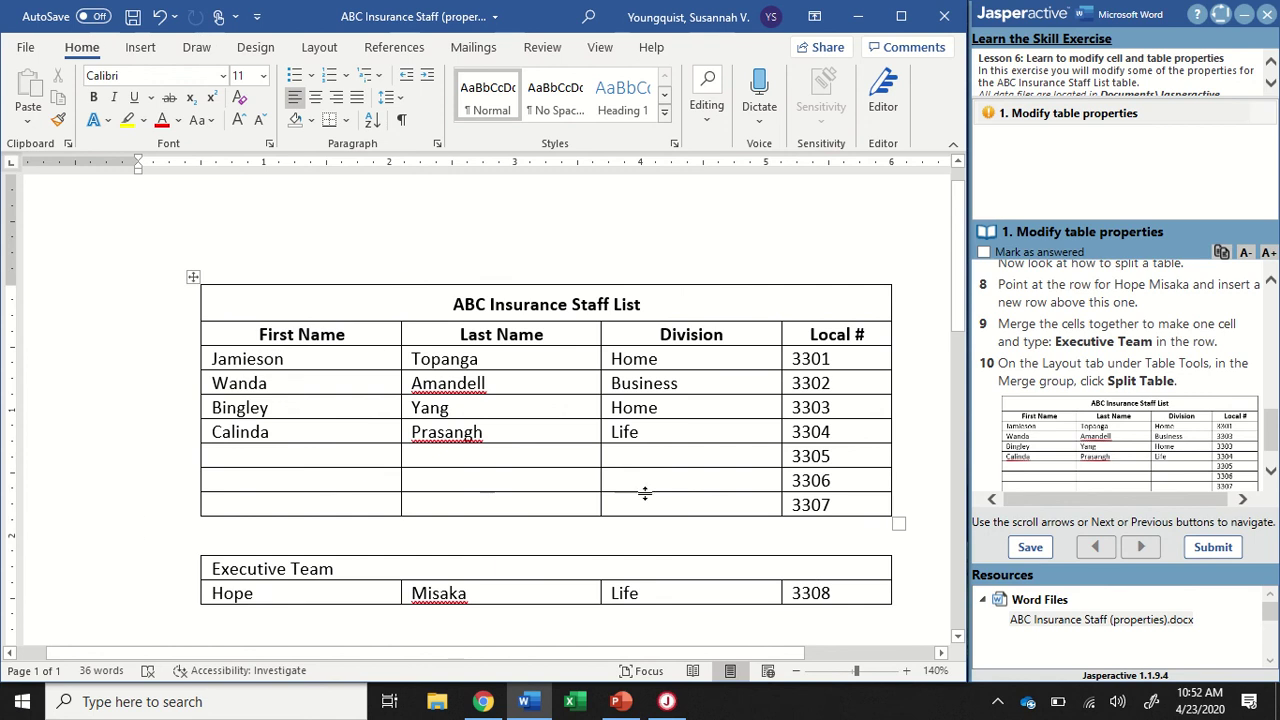
{"action": "scroll", "coordinate": [1230, 314], "scroll_direction": "down", "scroll_amount": 1}
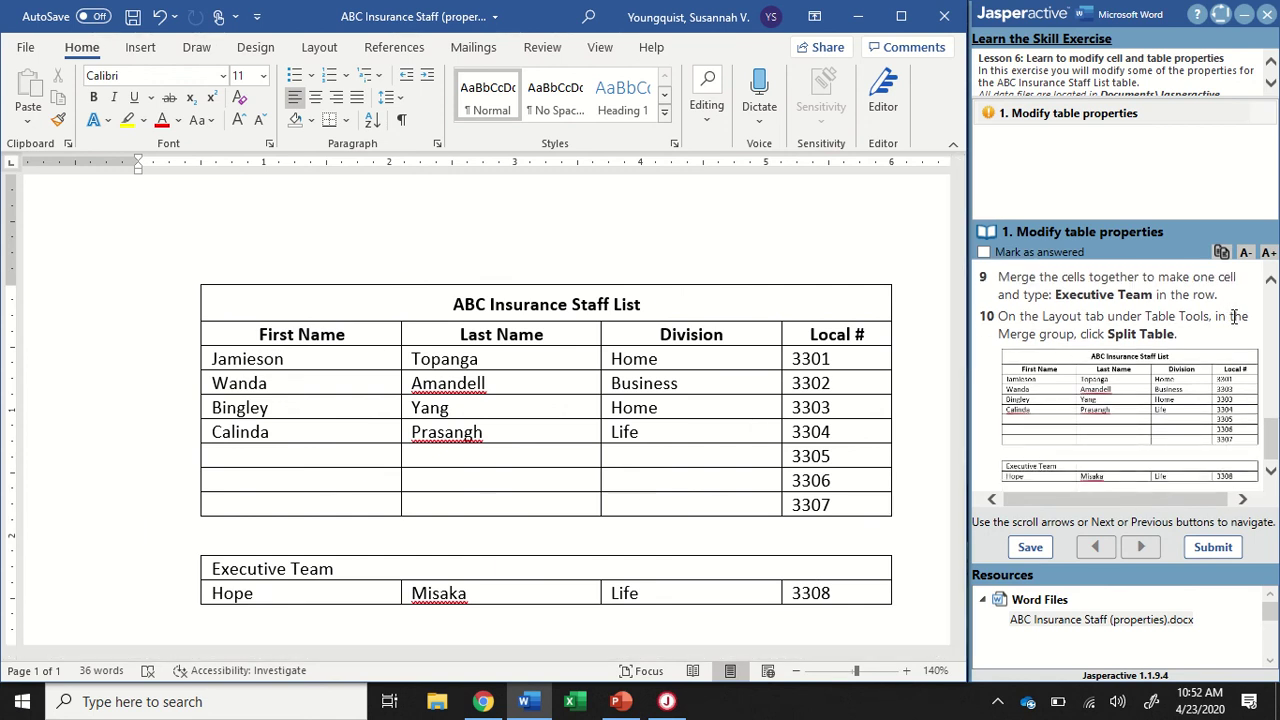
{"action": "scroll", "coordinate": [271, 466], "scroll_direction": "down", "scroll_amount": 2}
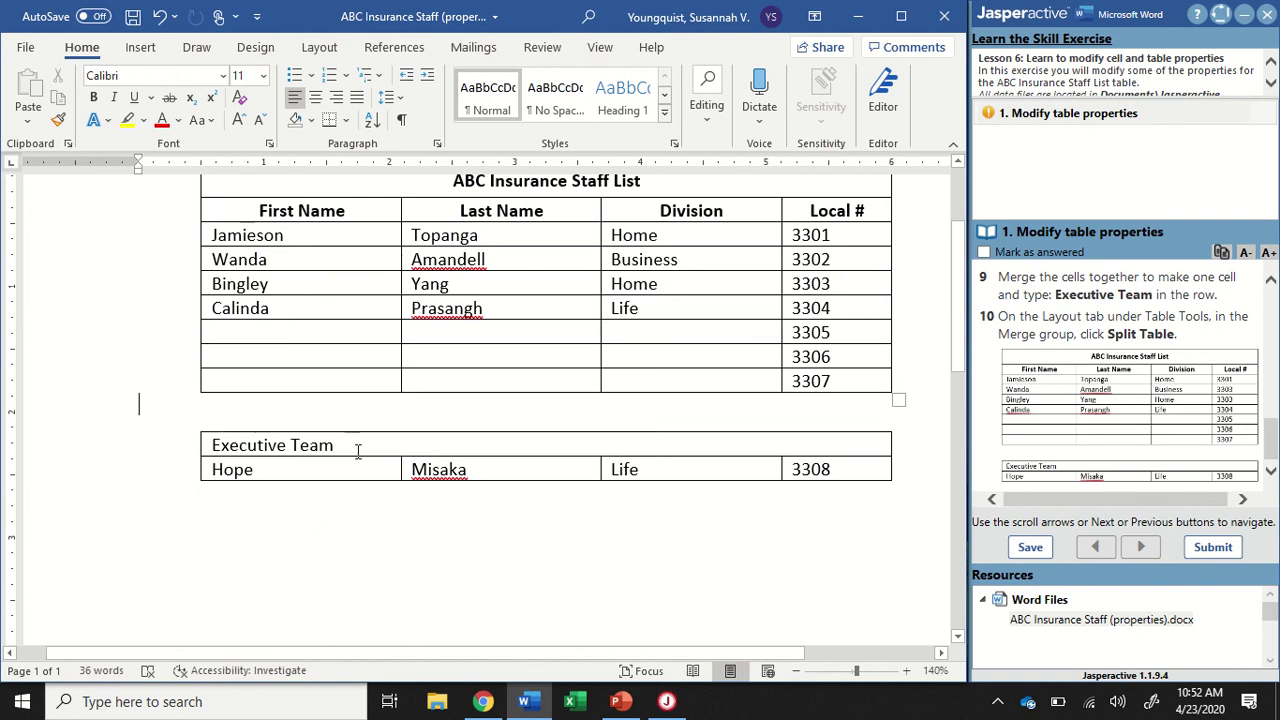
{"action": "left_click", "coordinate": [228, 403]}
{"action": "left_click", "coordinate": [196, 432]}
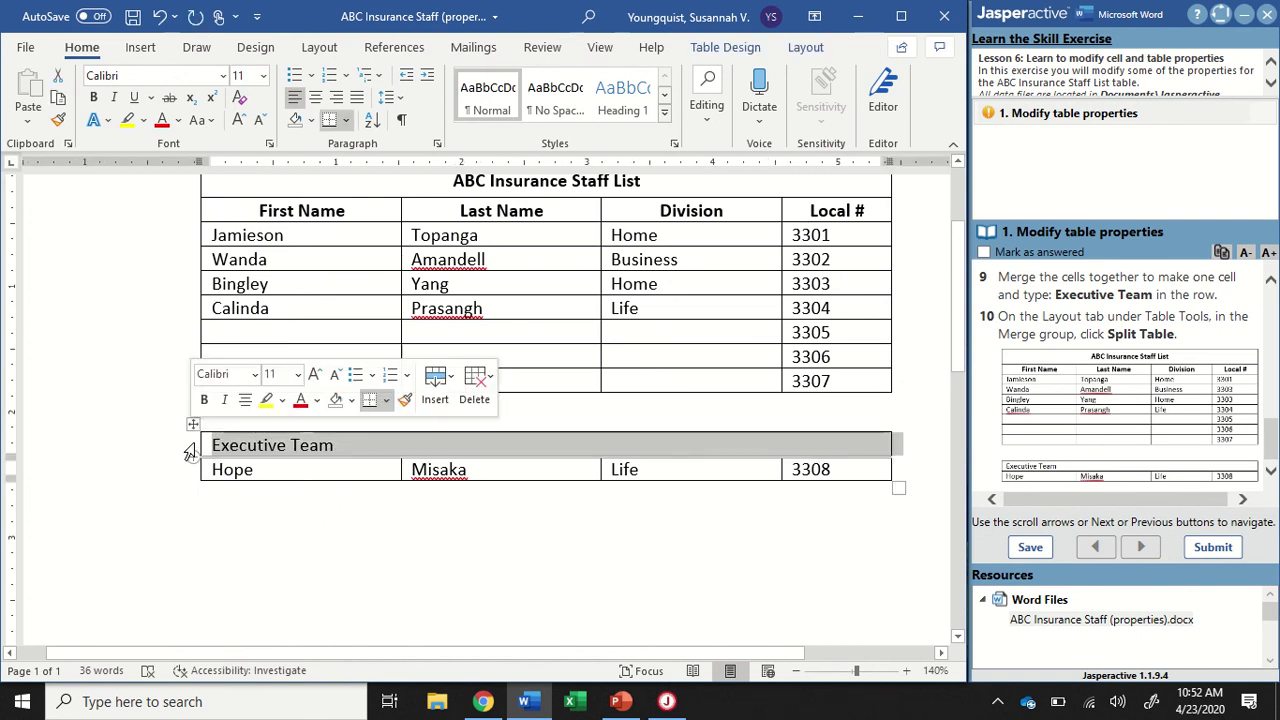
{"action": "left_click", "coordinate": [601, 411]}
{"action": "key", "text": "Delete"}
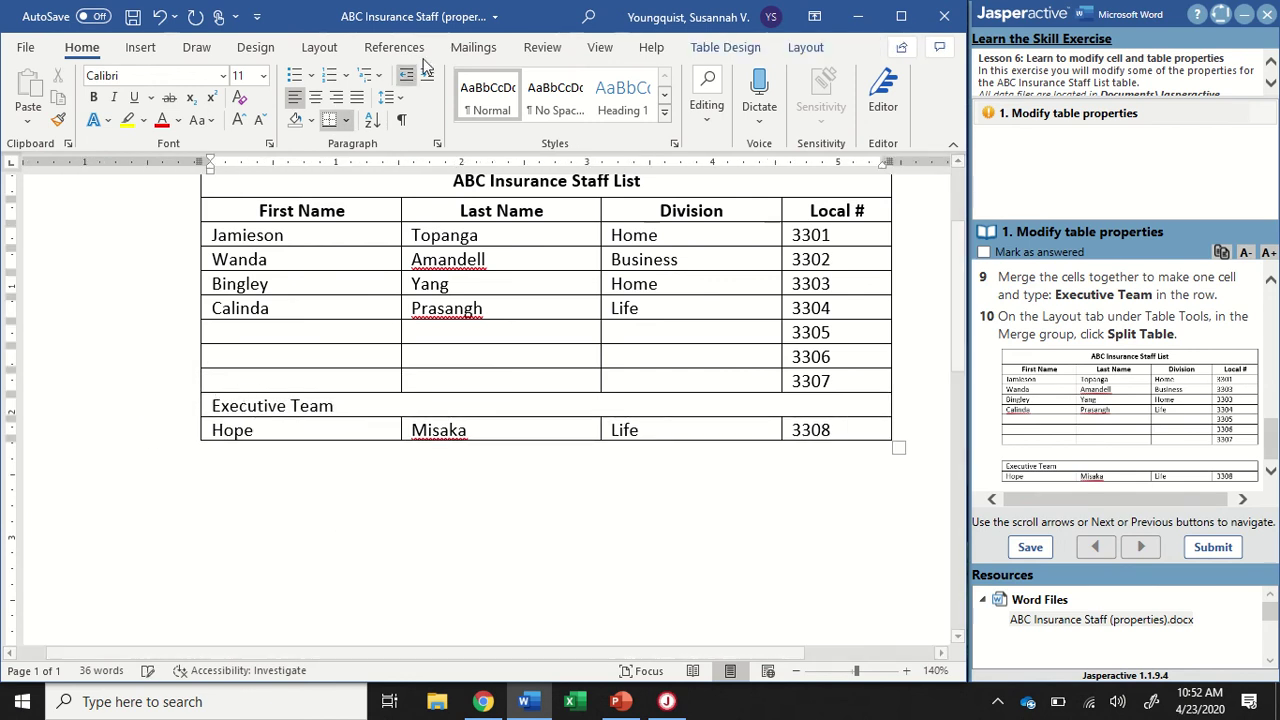
- Split the table again above Executive Team and mark the exercise step answered
{"action": "left_click", "coordinate": [805, 47]}
{"action": "left_click", "coordinate": [440, 118]}
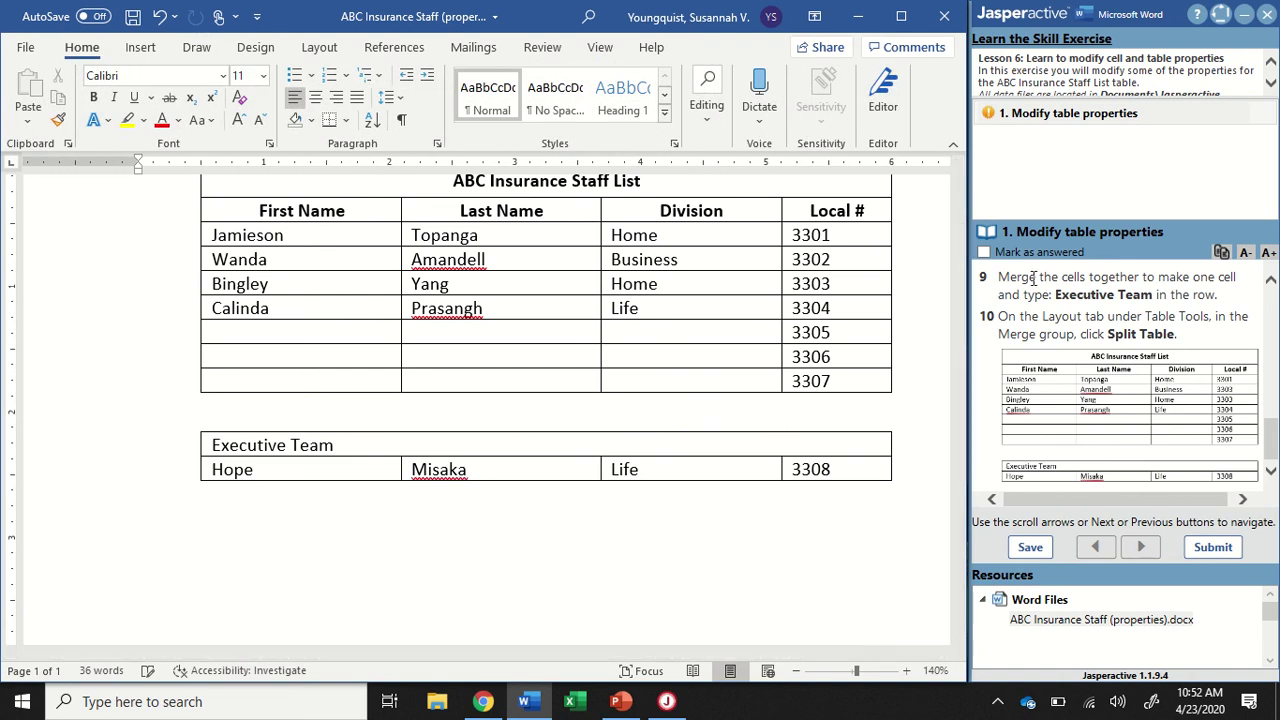
{"action": "left_click", "coordinate": [984, 252]}
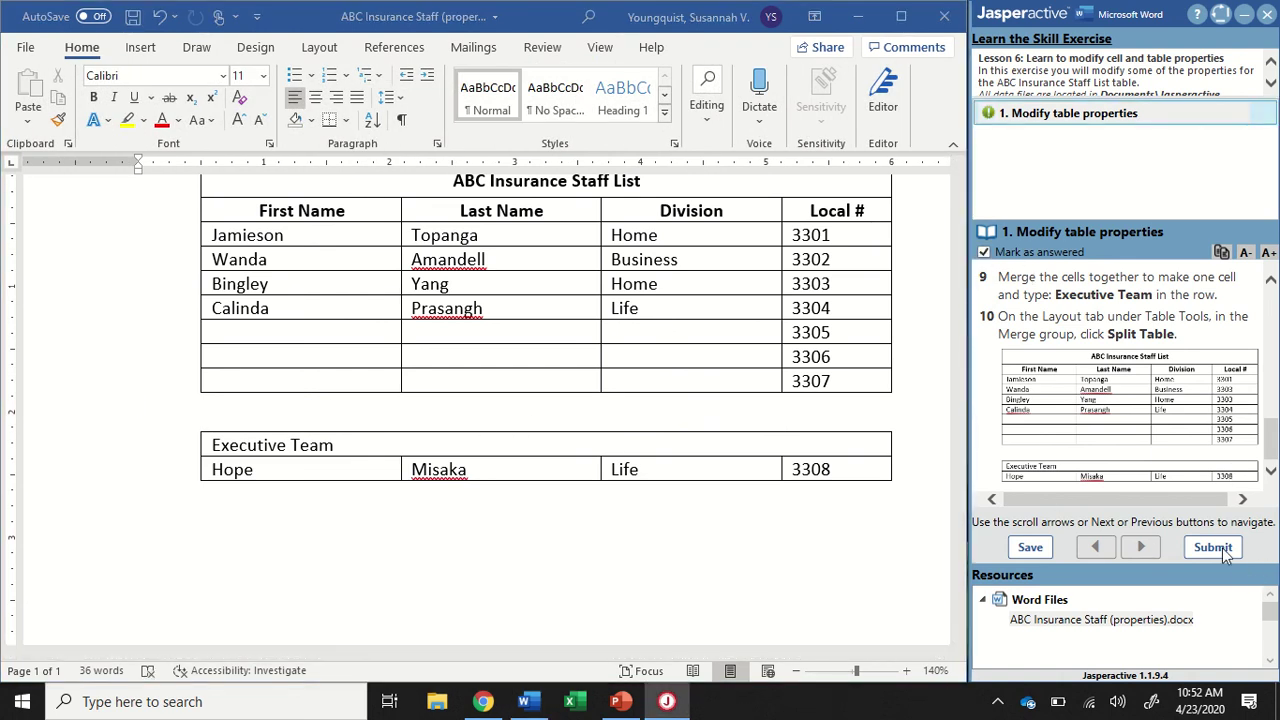